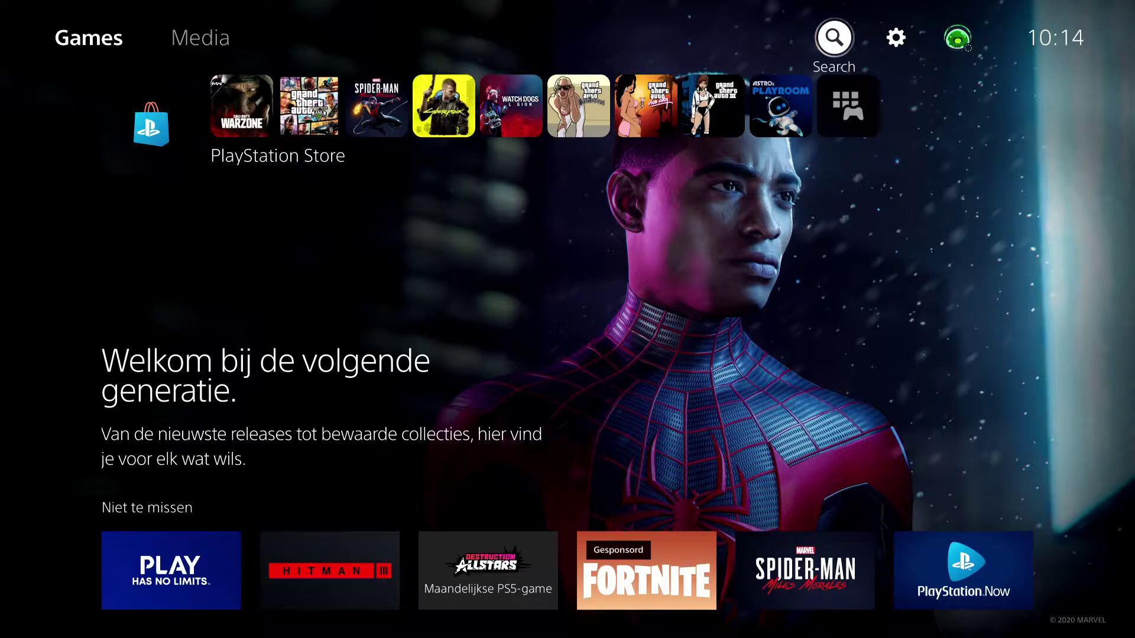
Take a screenshot of the PlayStation Store's Nieuwste page
key(Right)
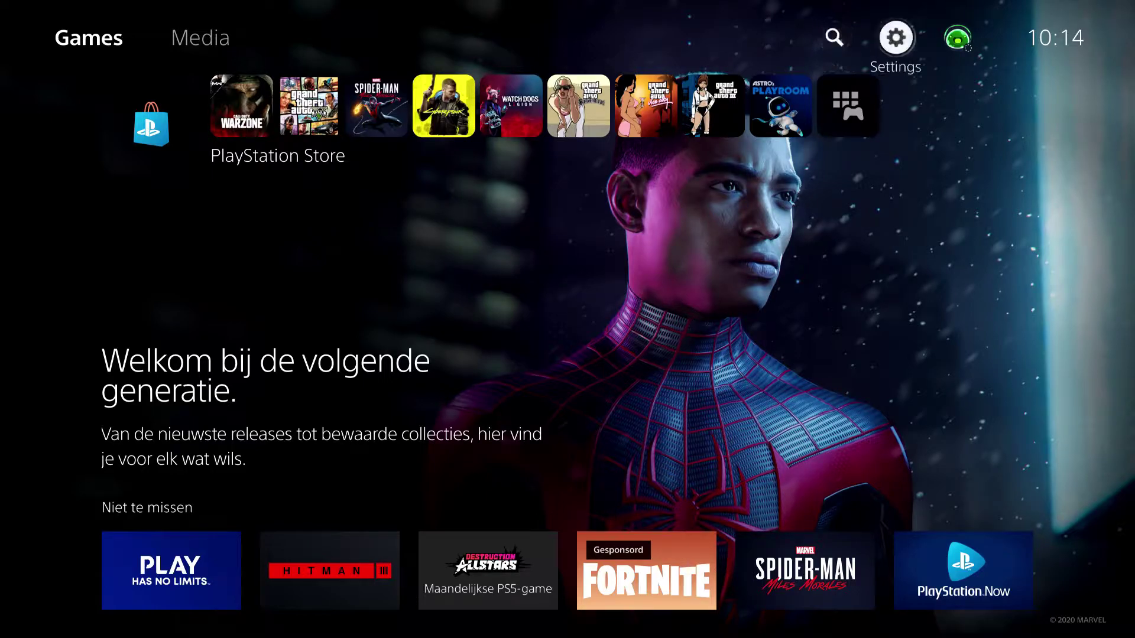
key(Down)
key(Down)
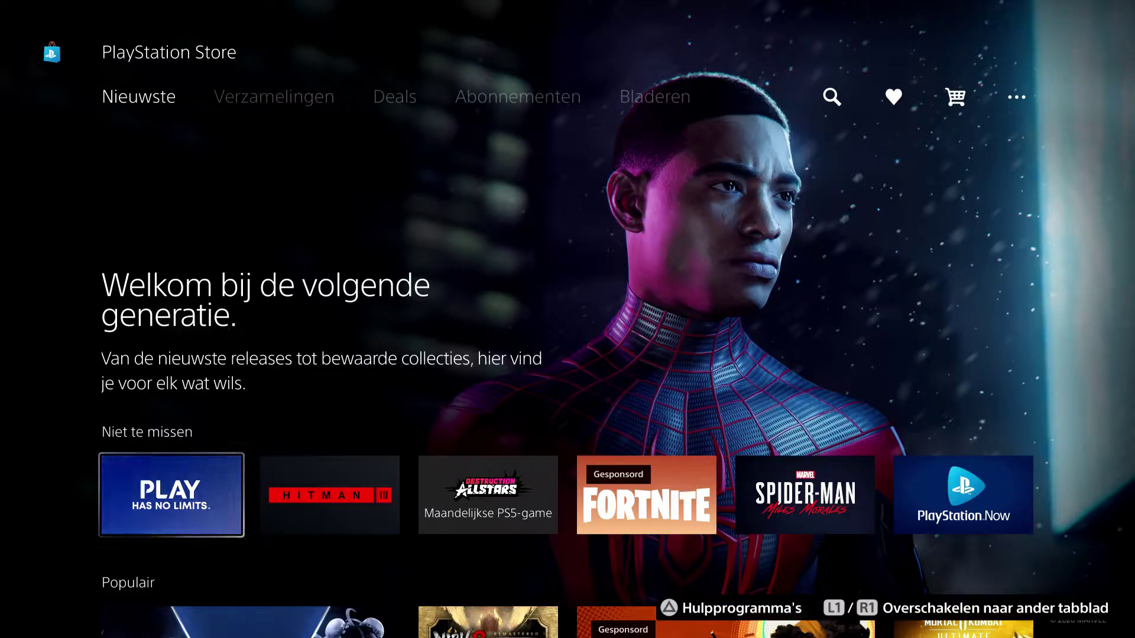
key(c)
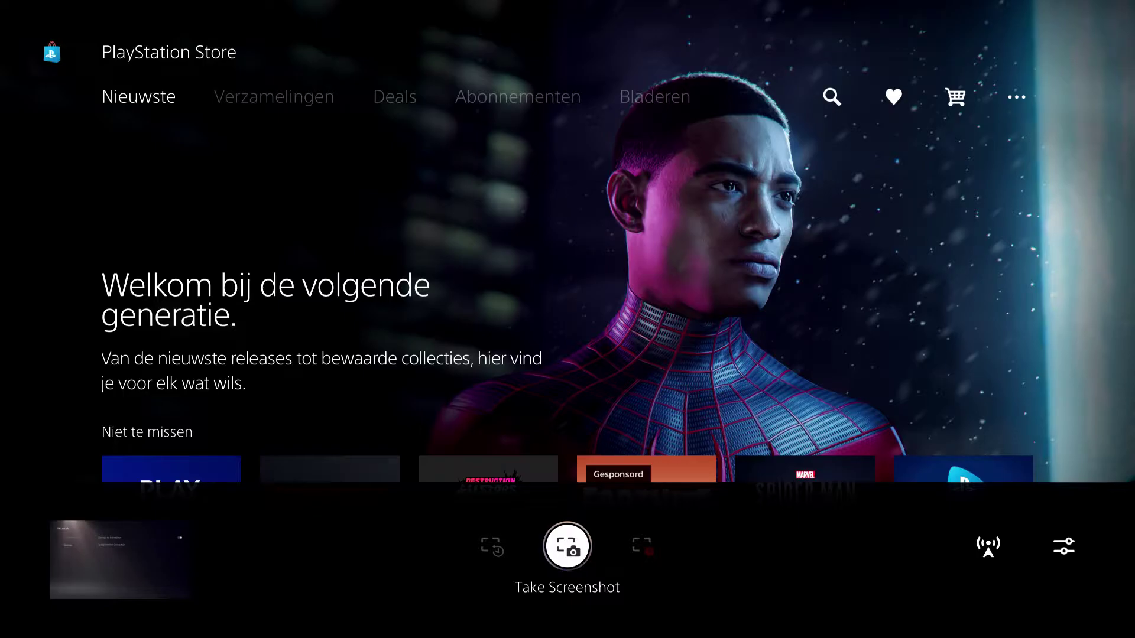
key(Return)
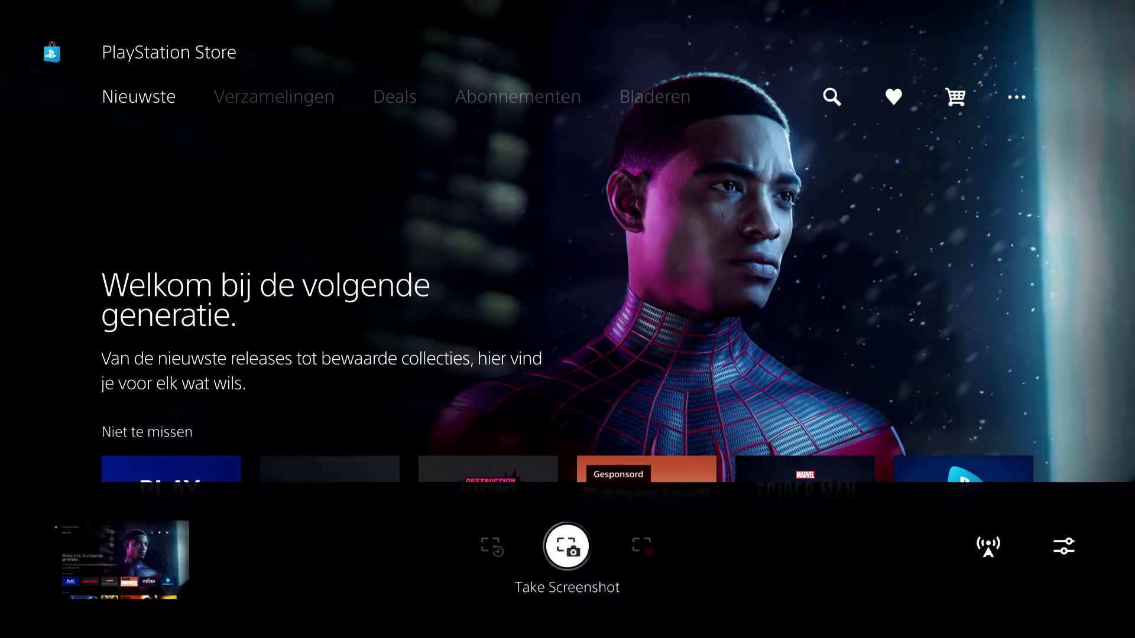
Open the newly captured PlayStation Store screenshot in full view
key(Left)
key(Left)
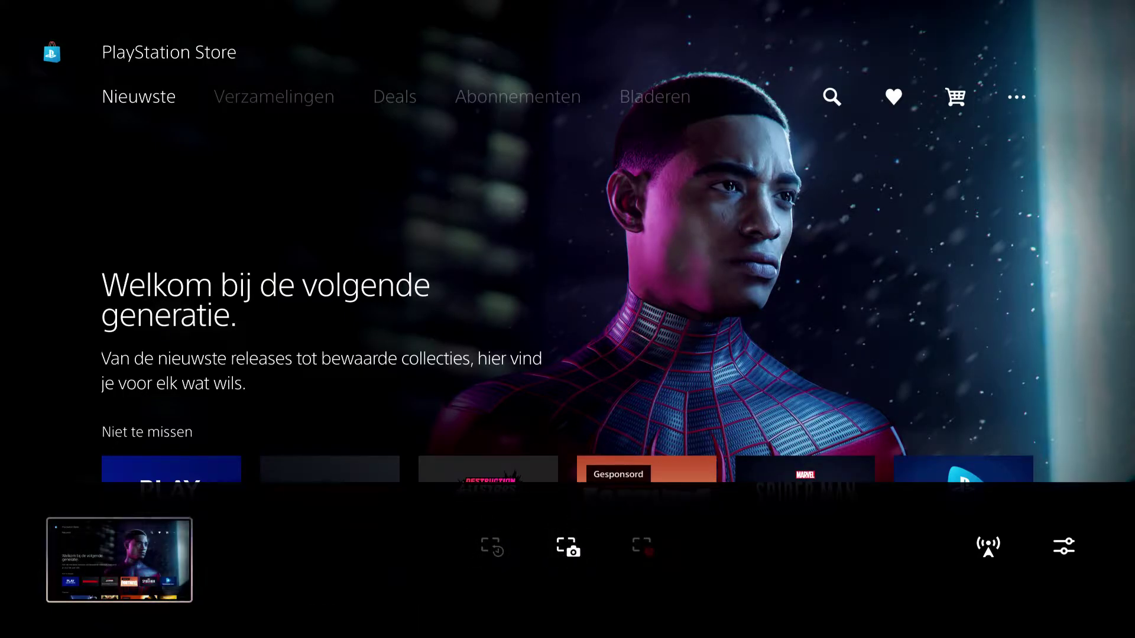
key(Return)
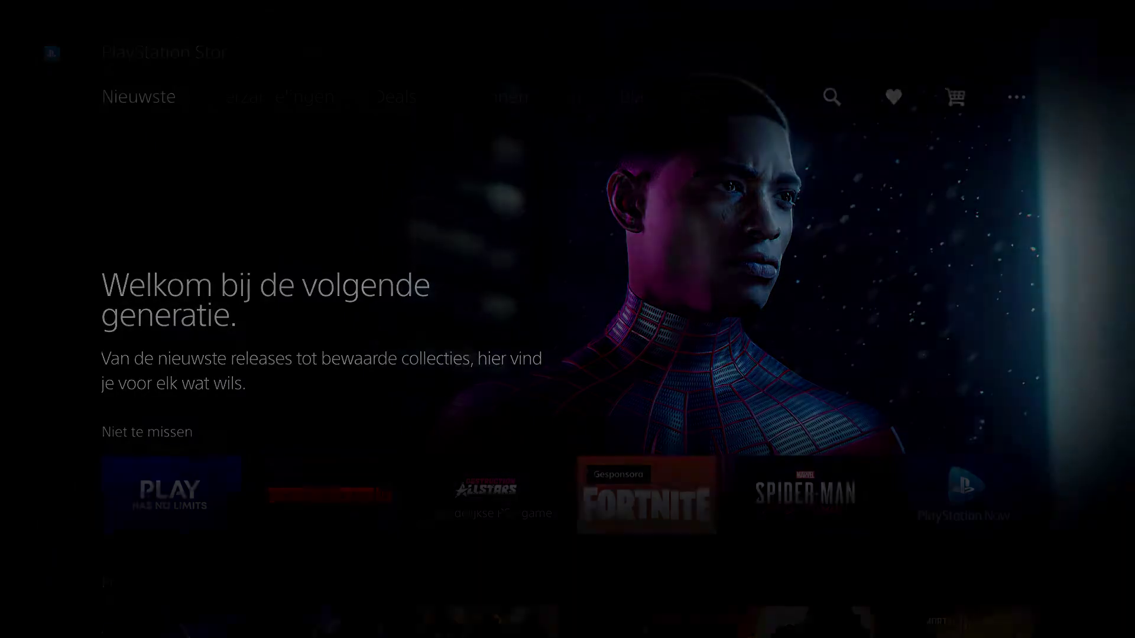
Examine the captured screenshots and video clips in the Media Gallery's full collection
key(Down)
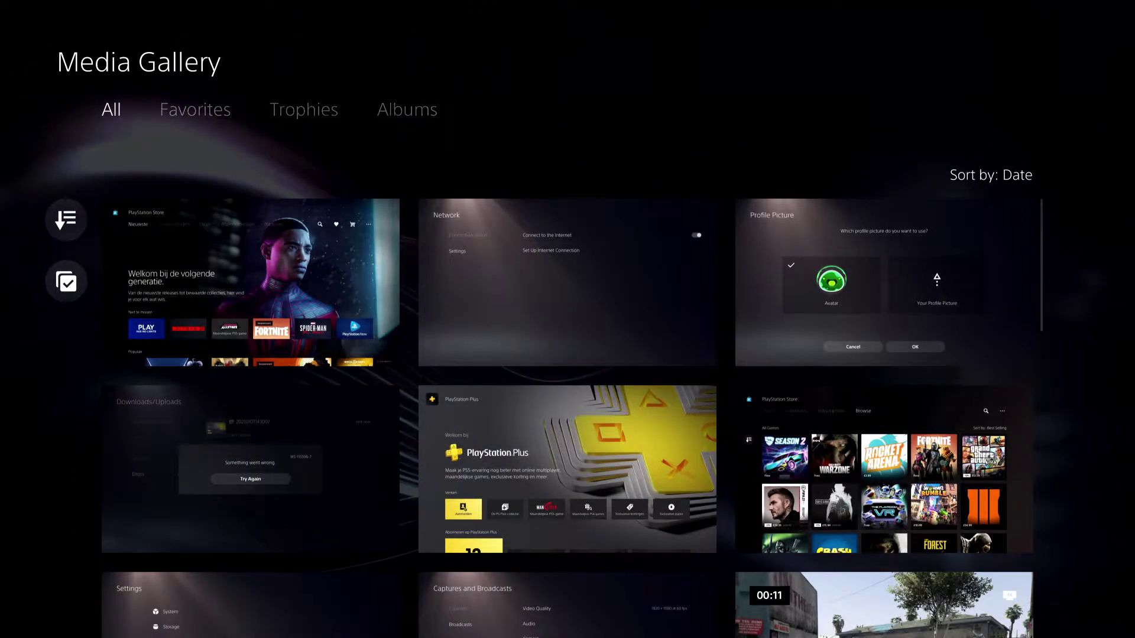
key(Right)
key(Down)
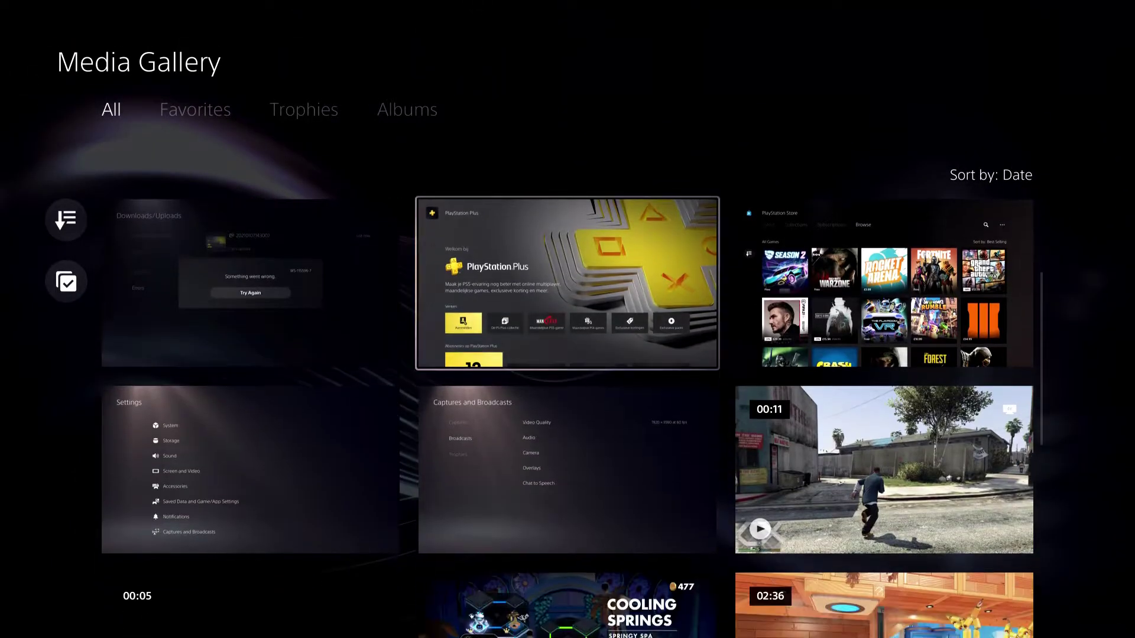
key(Up)
key(Left)
key(Right)
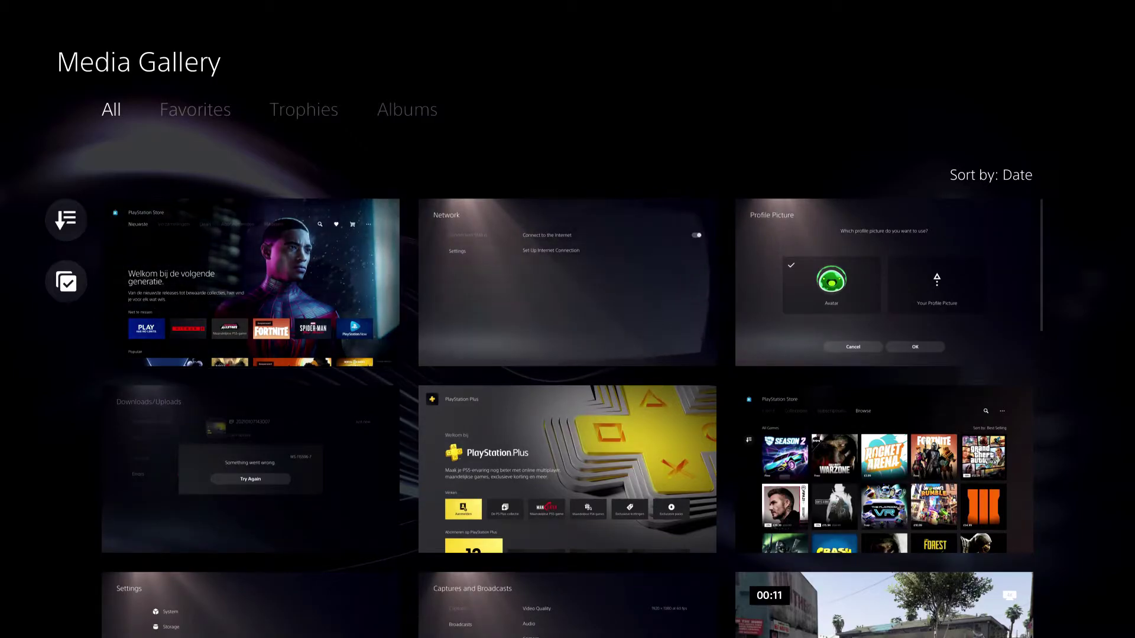
key(Right)
key(Left)
key(Left)
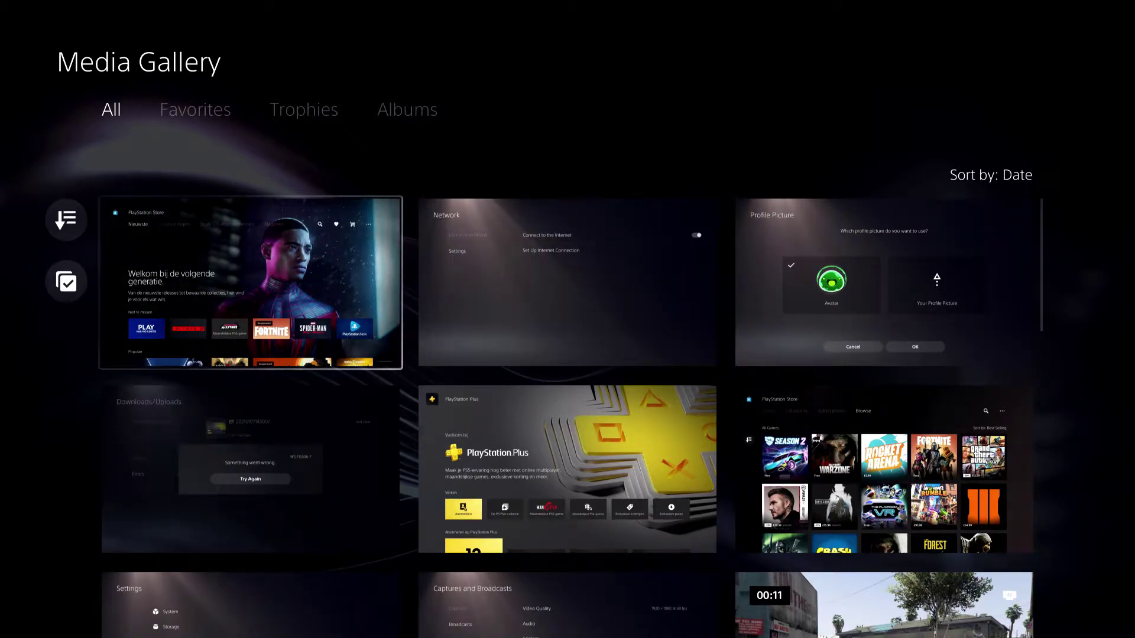
Check the Media Gallery's Favorites and Trophies categories against the full collection
key(Up)
key(Right)
key(Right)
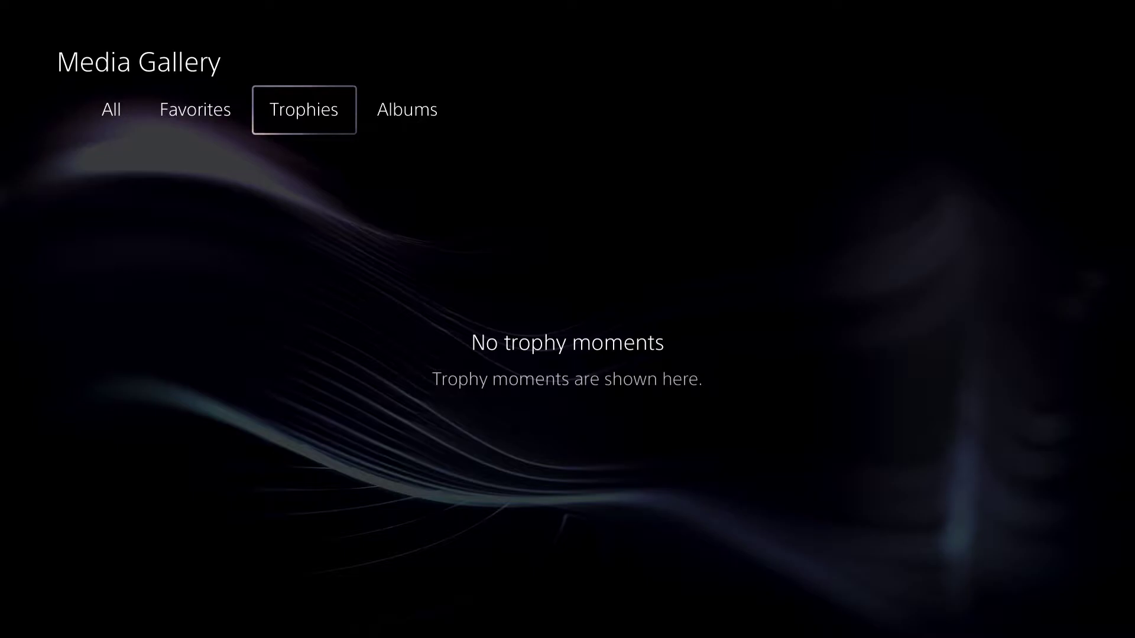
key(Left)
key(Right)
key(Left)
key(Left)
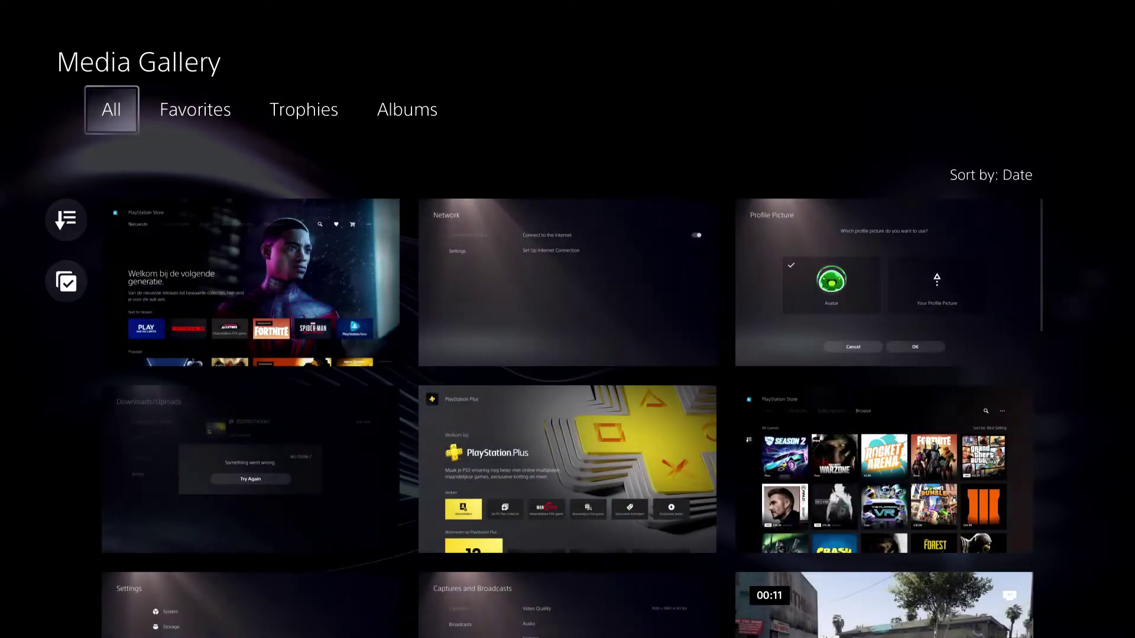
key(Right)
key(Right)
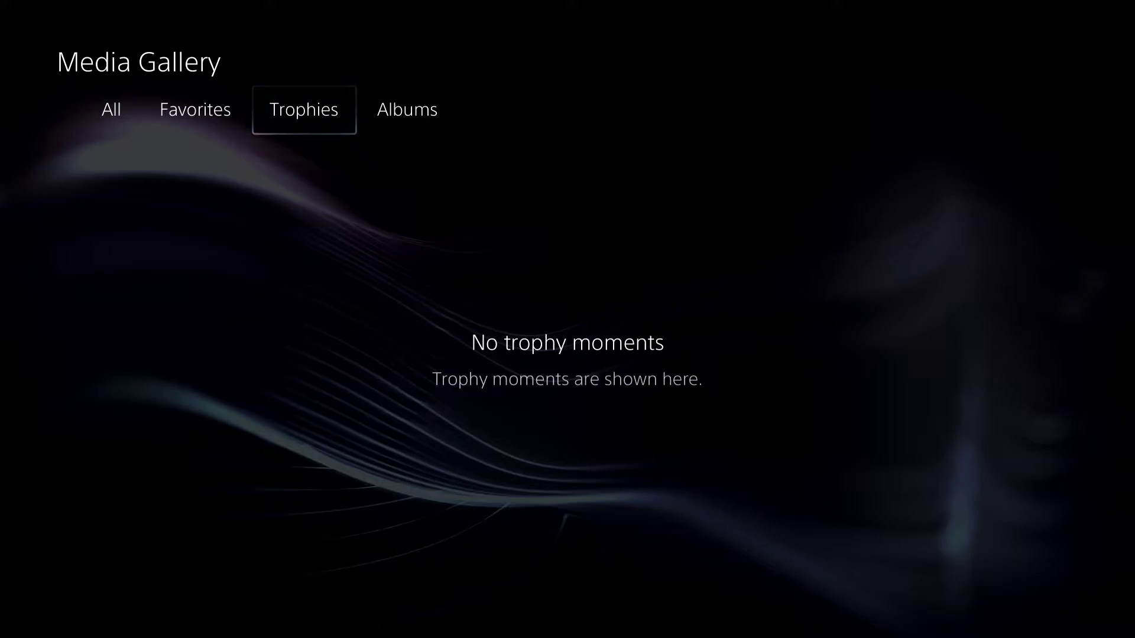
key(Right)
key(Left)
key(Left)
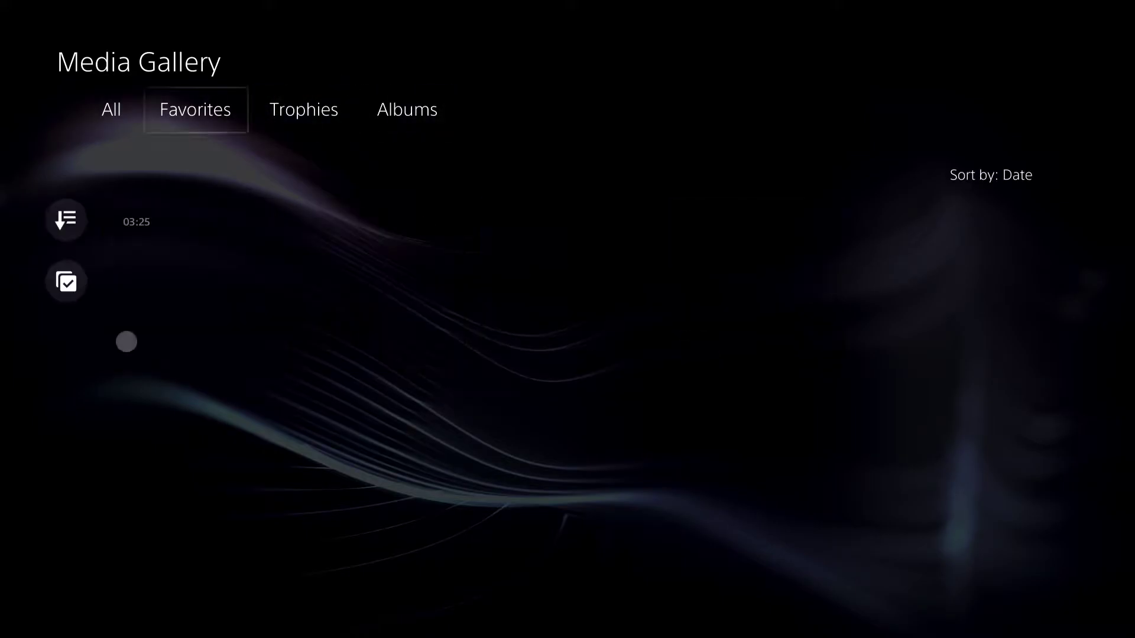
key(Left)
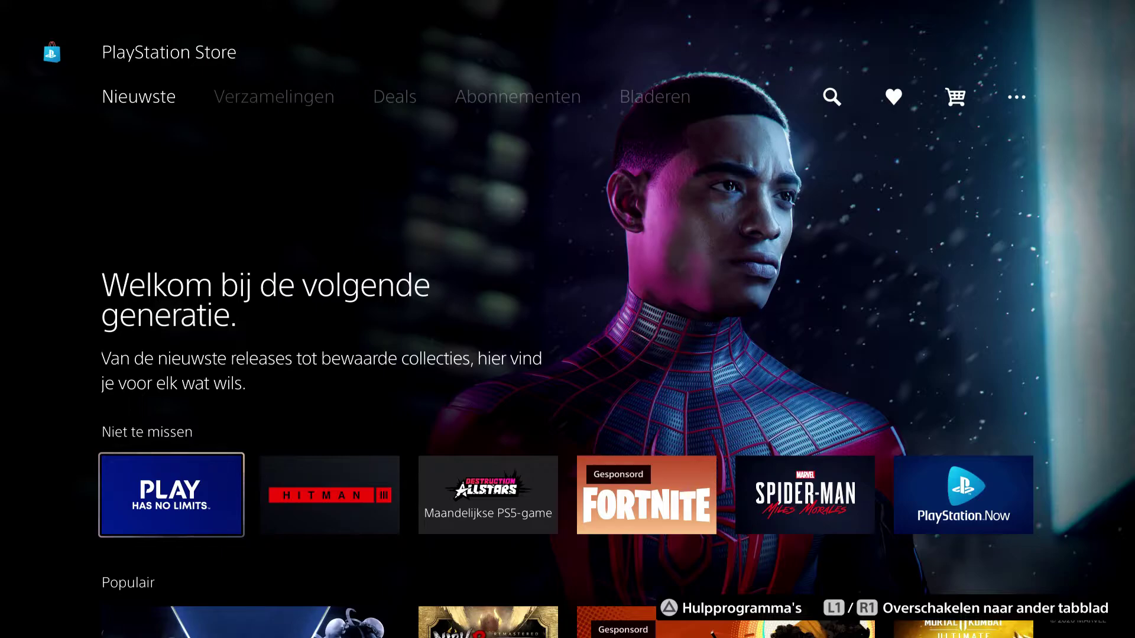
Leave the PlayStation Store page and open the console's Settings from the home screen
key(Up)
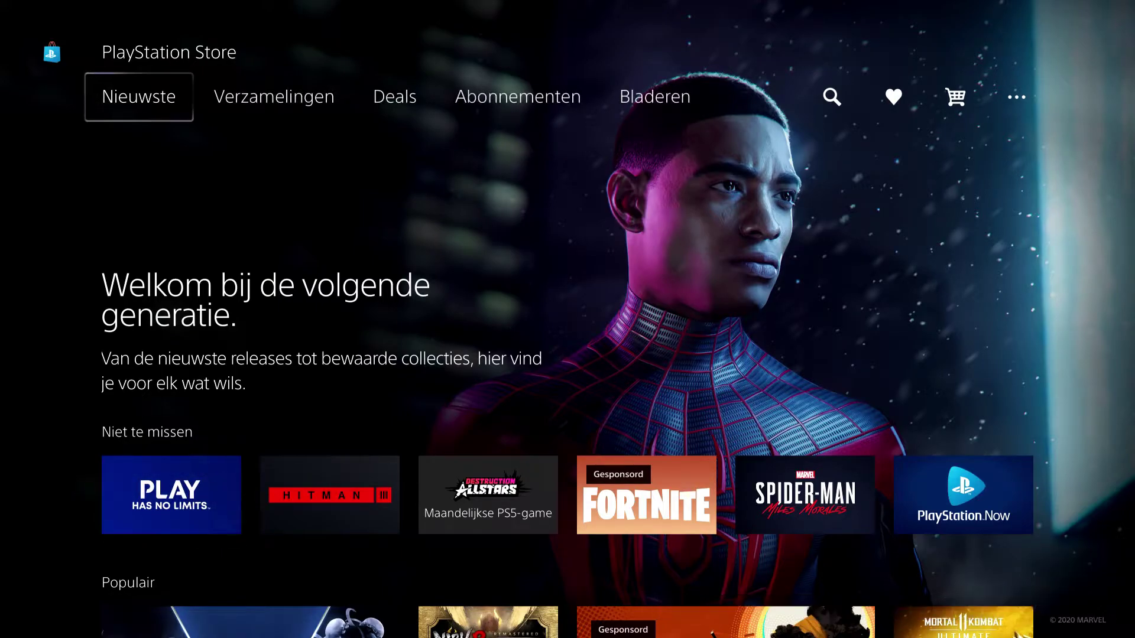
key(Up)
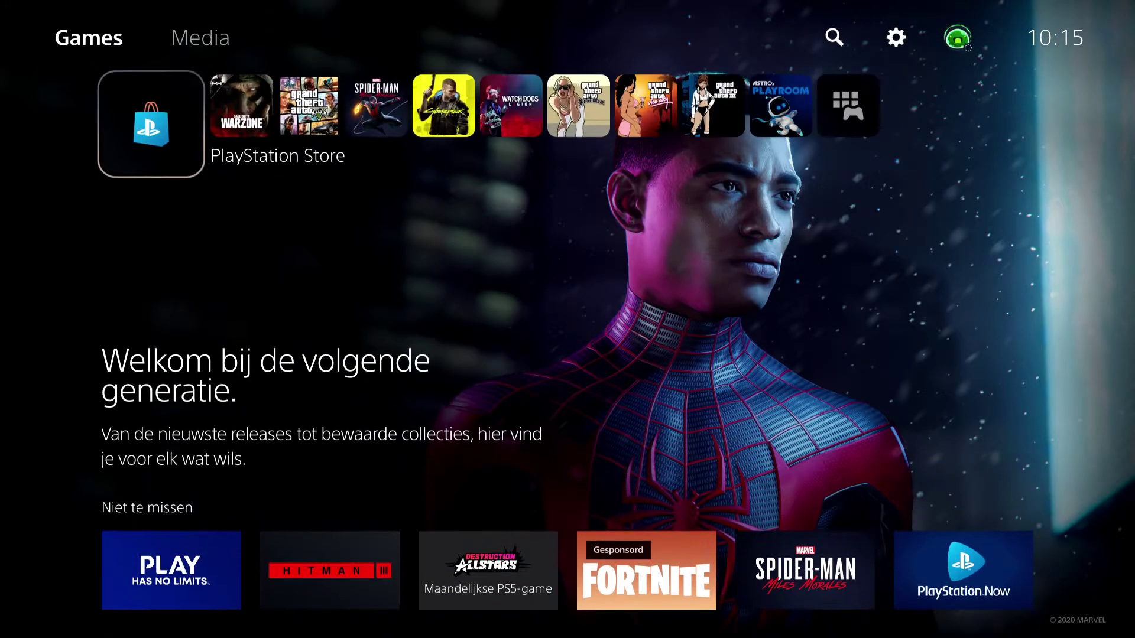
key(Up)
key(Right)
key(Right)
key(Right)
key(Right)
key(Left)
key(Return)
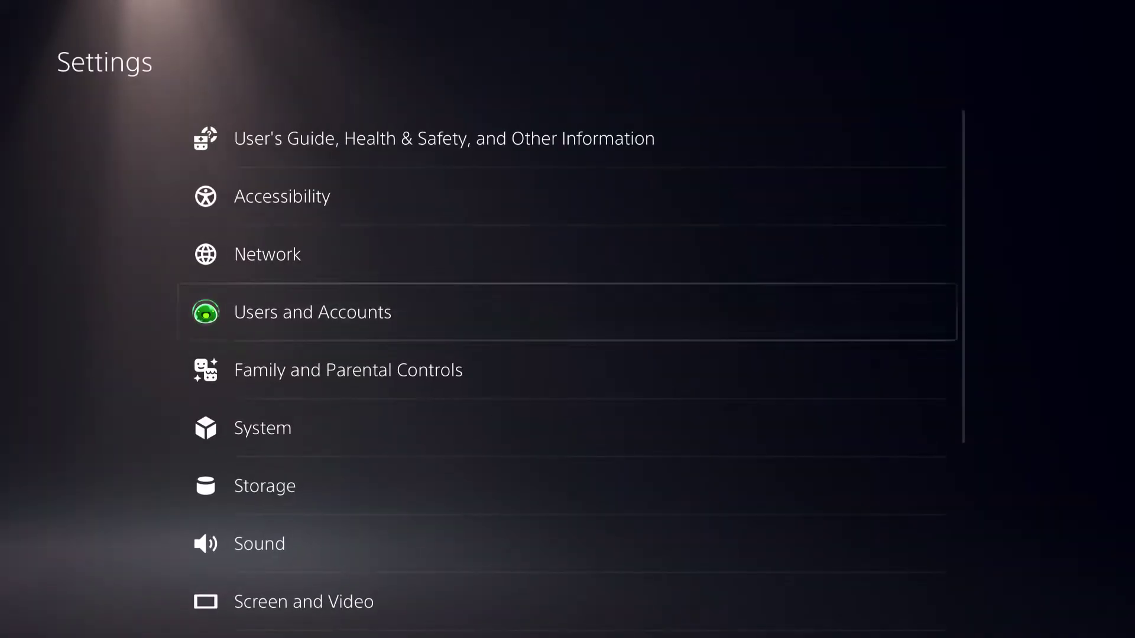
Open the Storage settings and go to the Media Gallery in the console storage
key(Down)
key(Down)
key(Down)
key(Down)
key(Up)
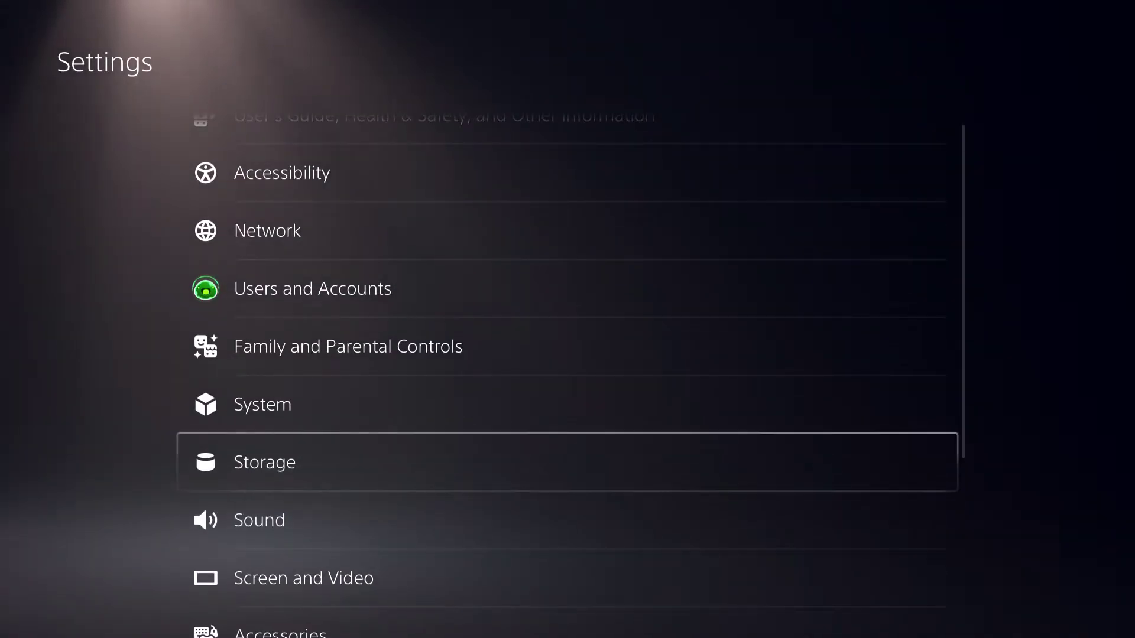
key(Return)
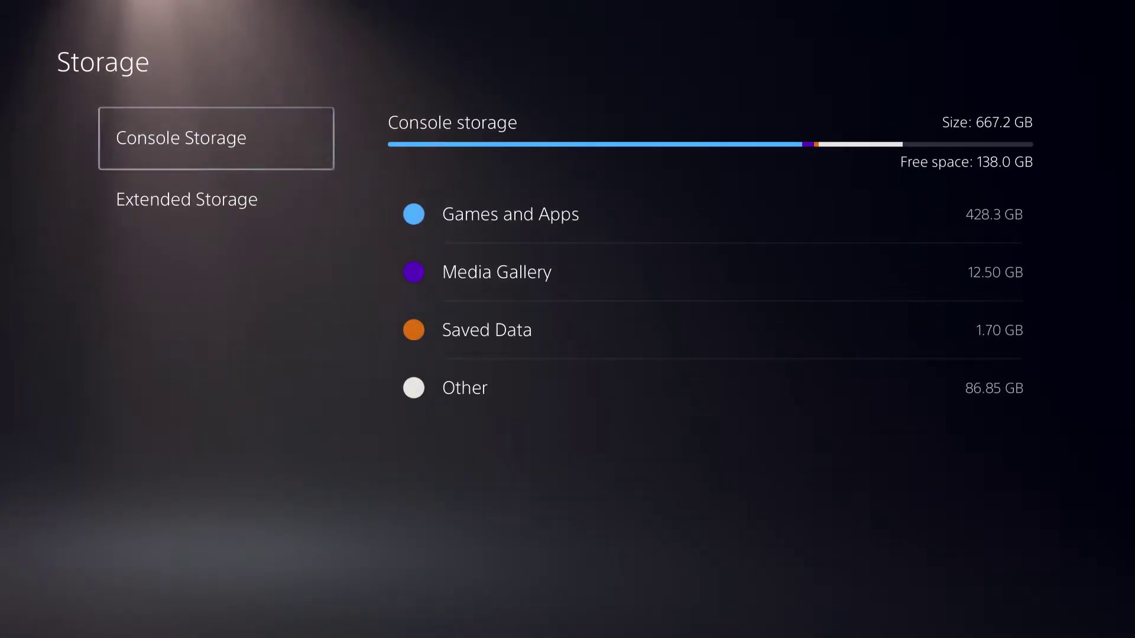
key(Right)
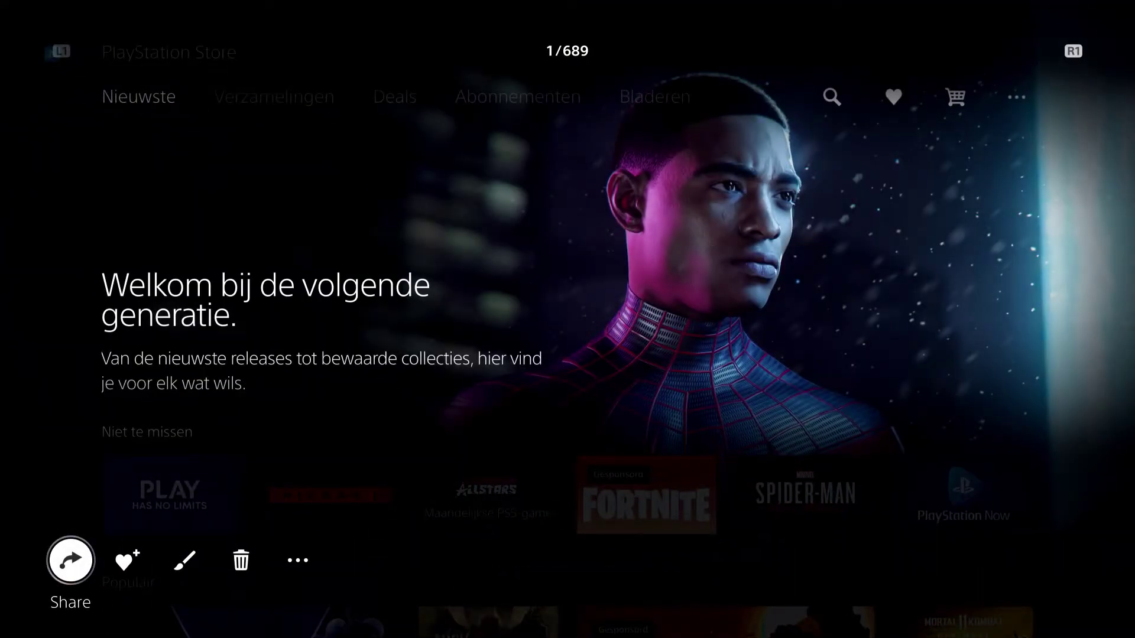
Examine the saved trophy captures in the Media Gallery and view the "Hanging by a Thread" trophy video clip
key(Escape)
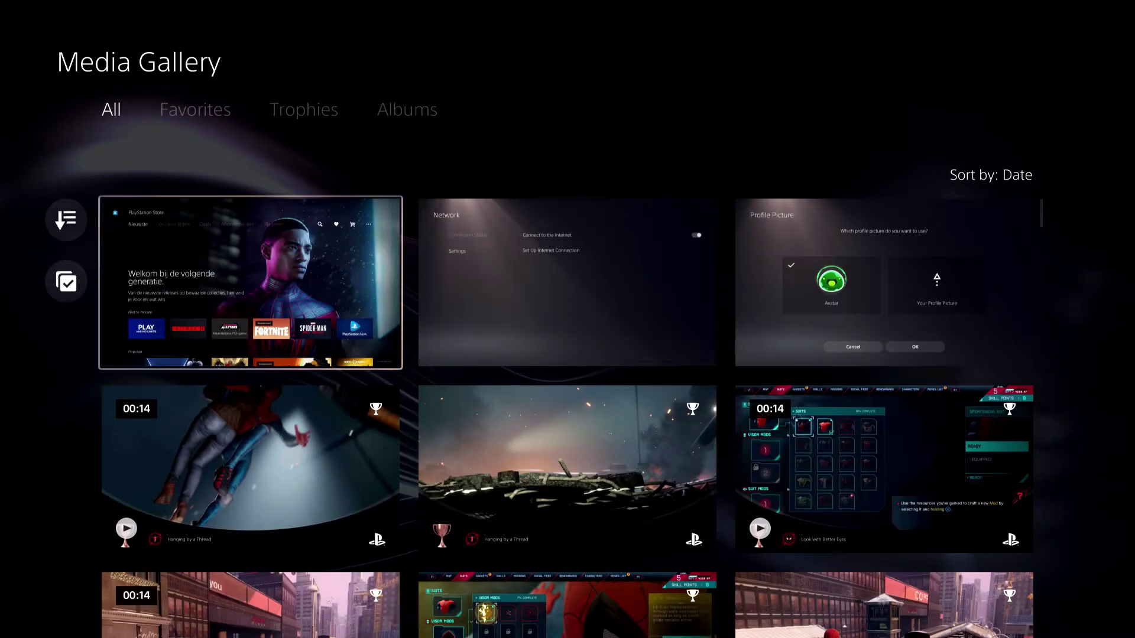
key(Down)
key(Up)
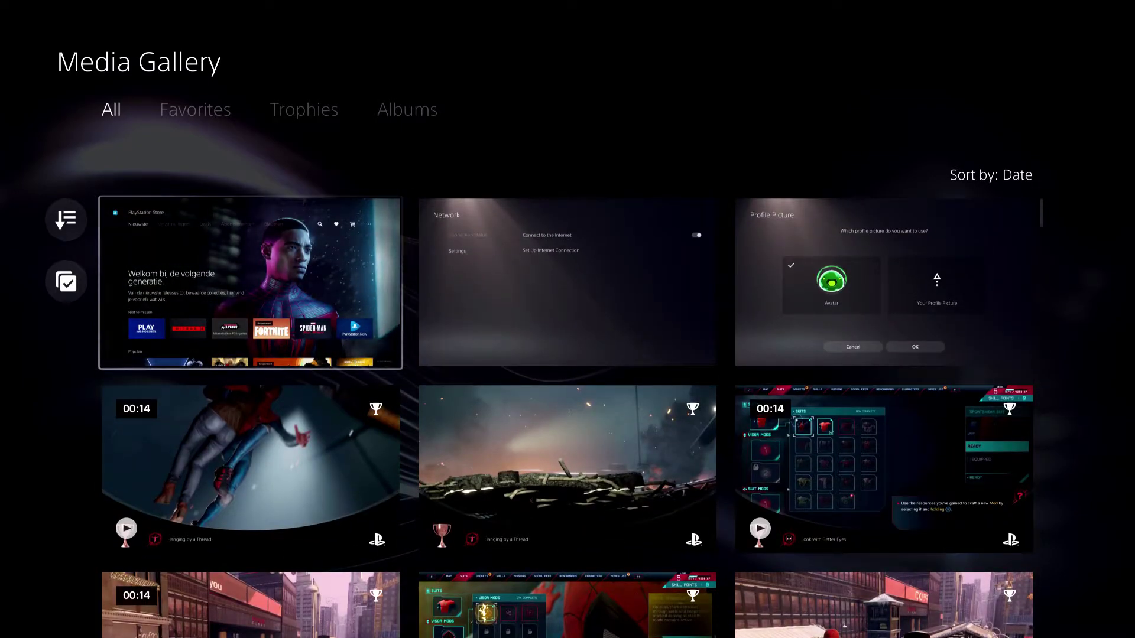
key(Down)
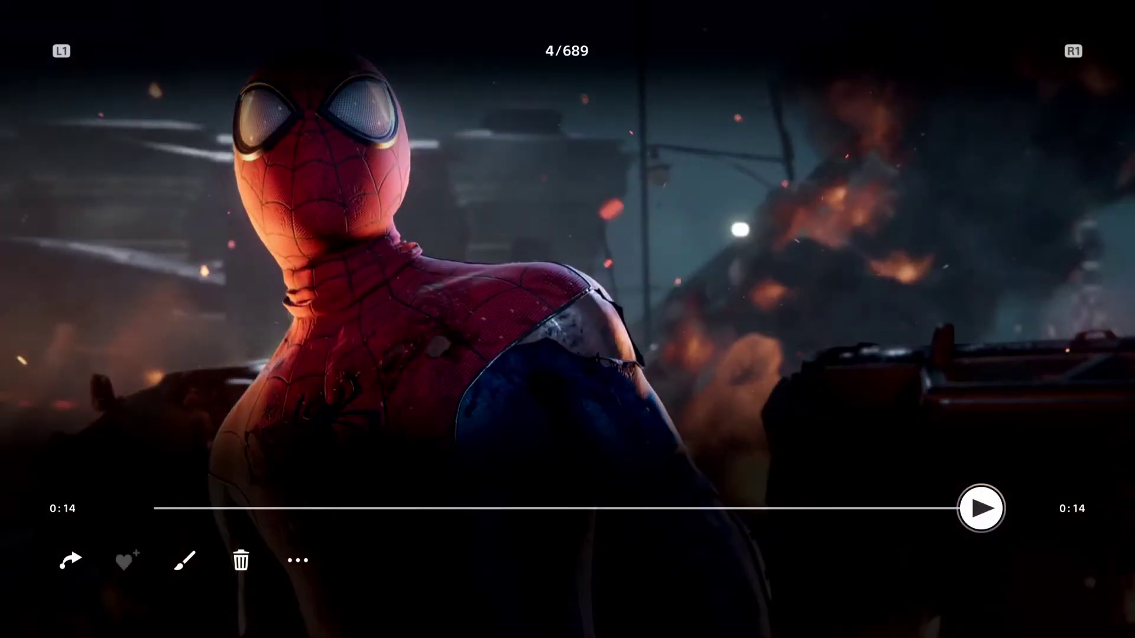
key(Escape)
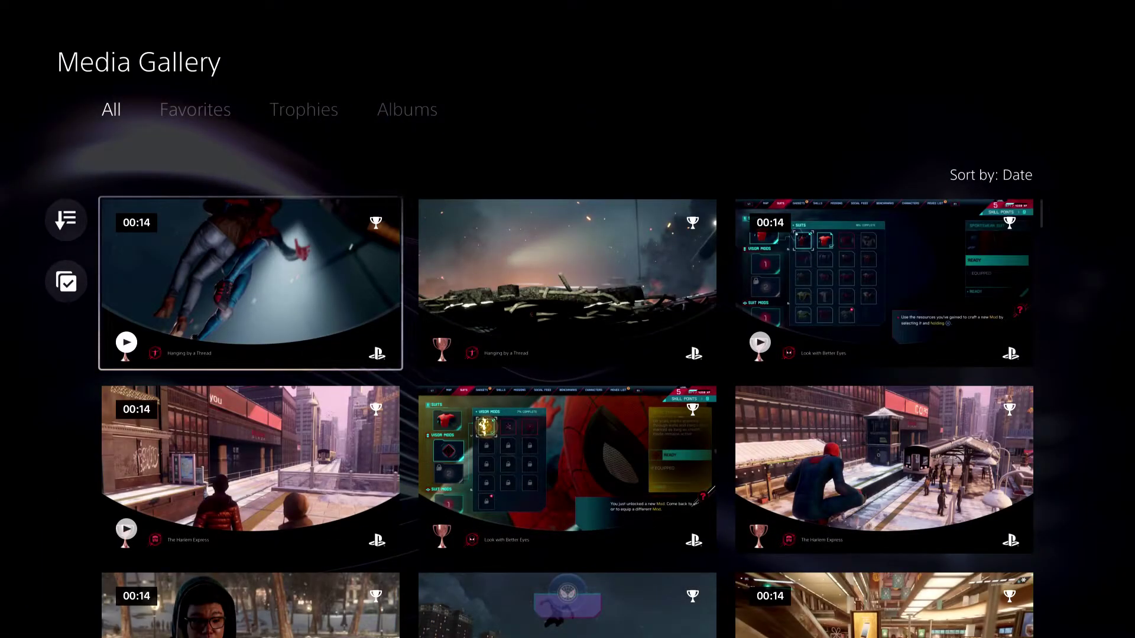
key(Right)
key(Left)
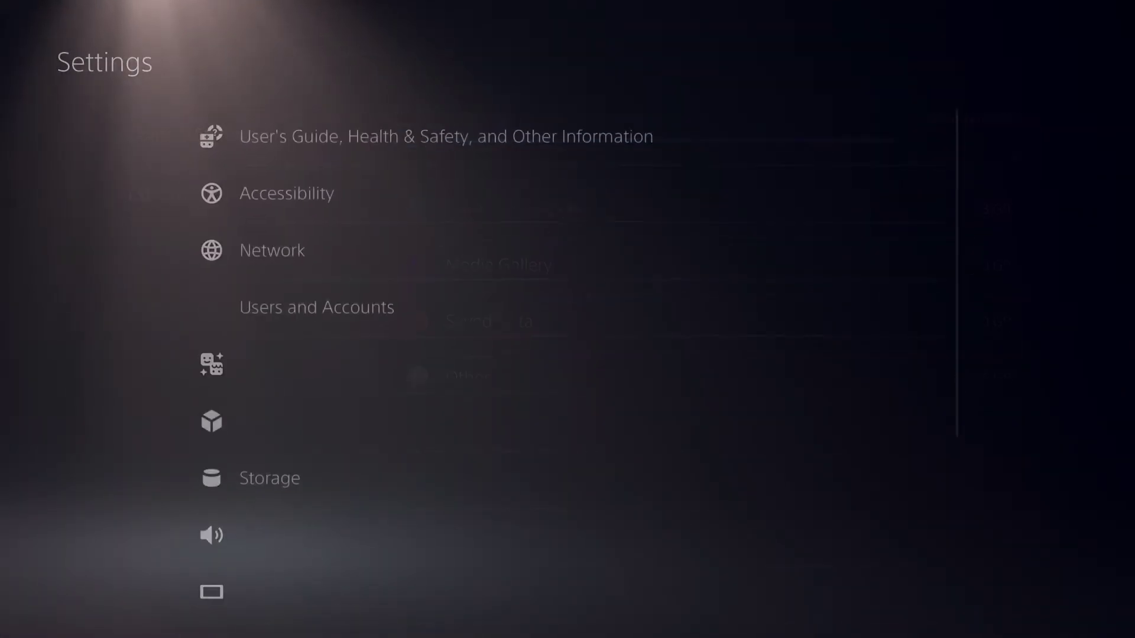
Open the Trophies options in the Captures and Broadcasts settings
key(Down)
key(Down)
key(Down)
key(Down)
key(Down)
key(Down)
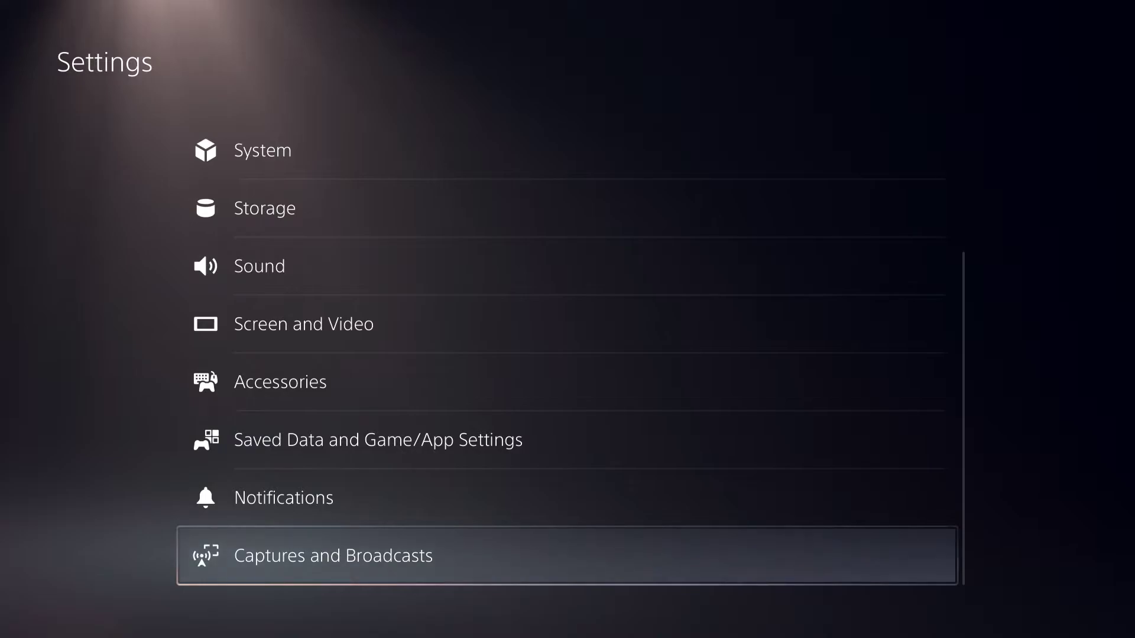
key(Return)
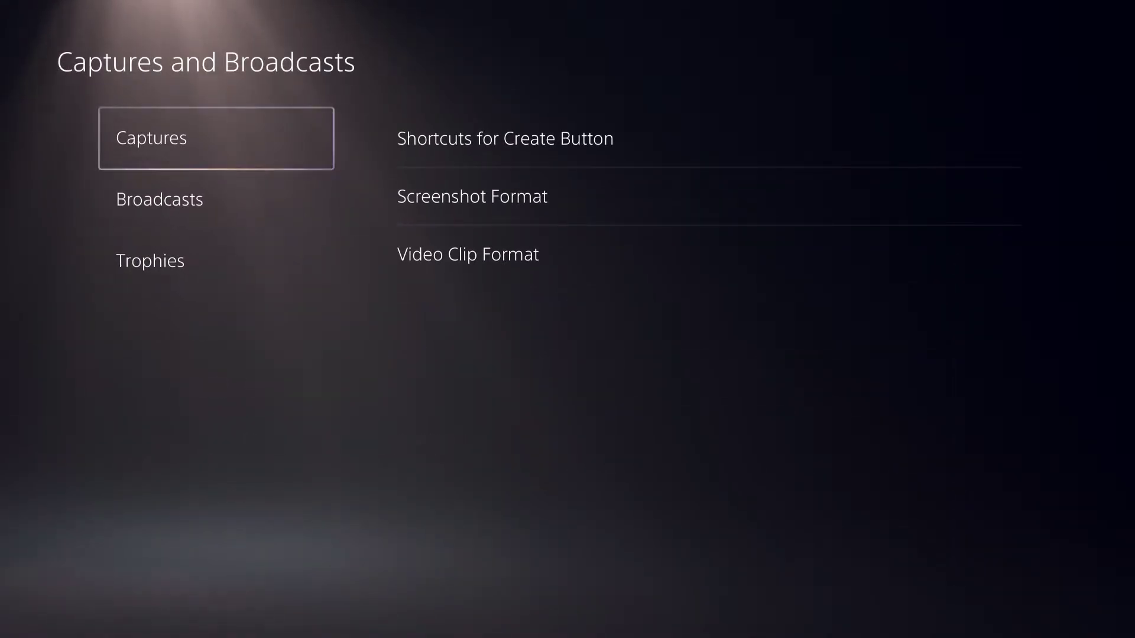
key(Down)
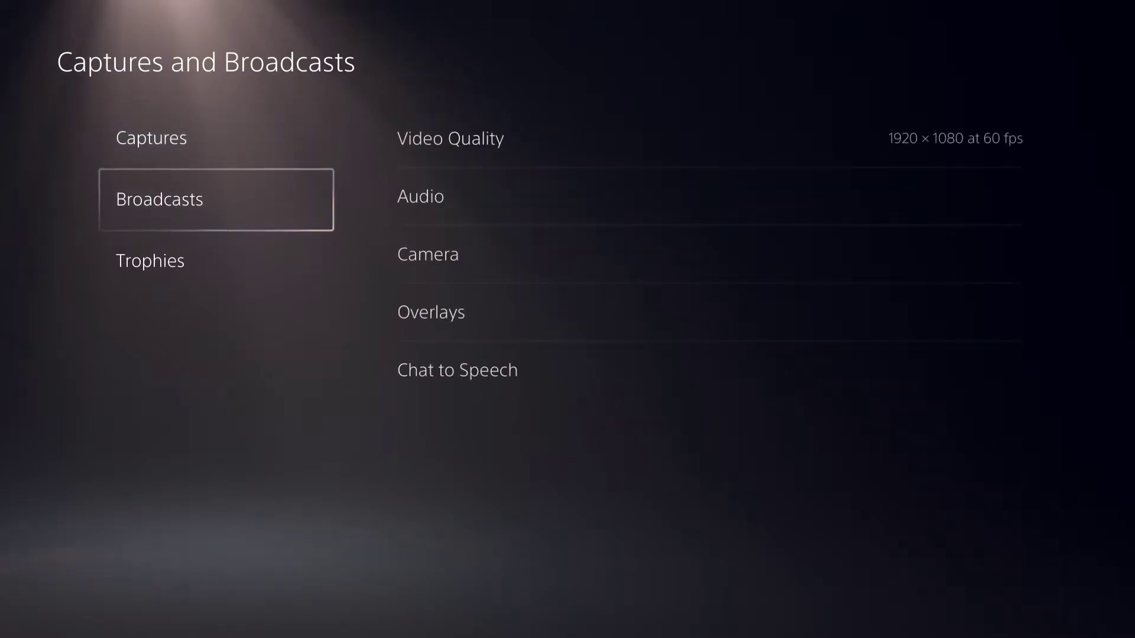
key(Down)
key(Right)
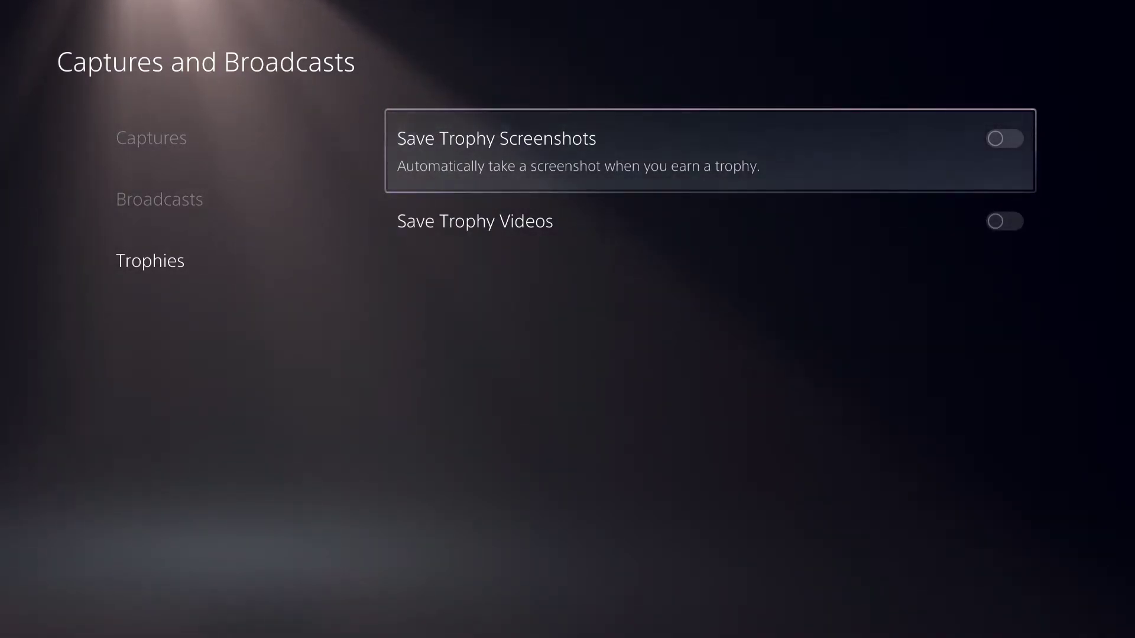
Turn on Save Trophy Screenshots and Save Trophy Videos
key(Return)
key(Down)
key(Return)
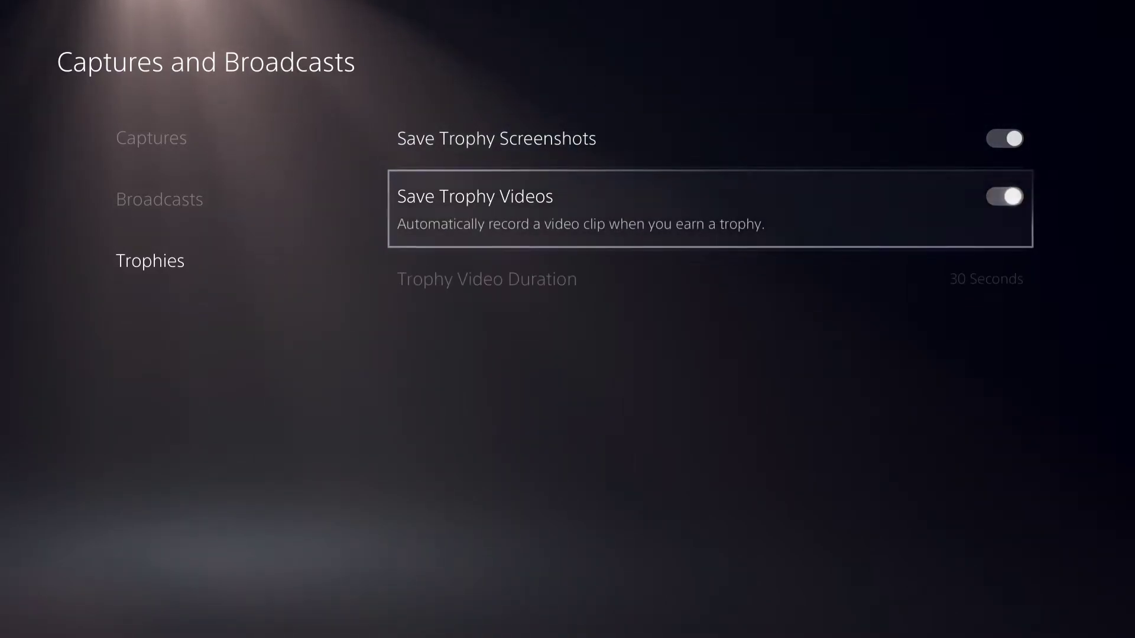
key(Up)
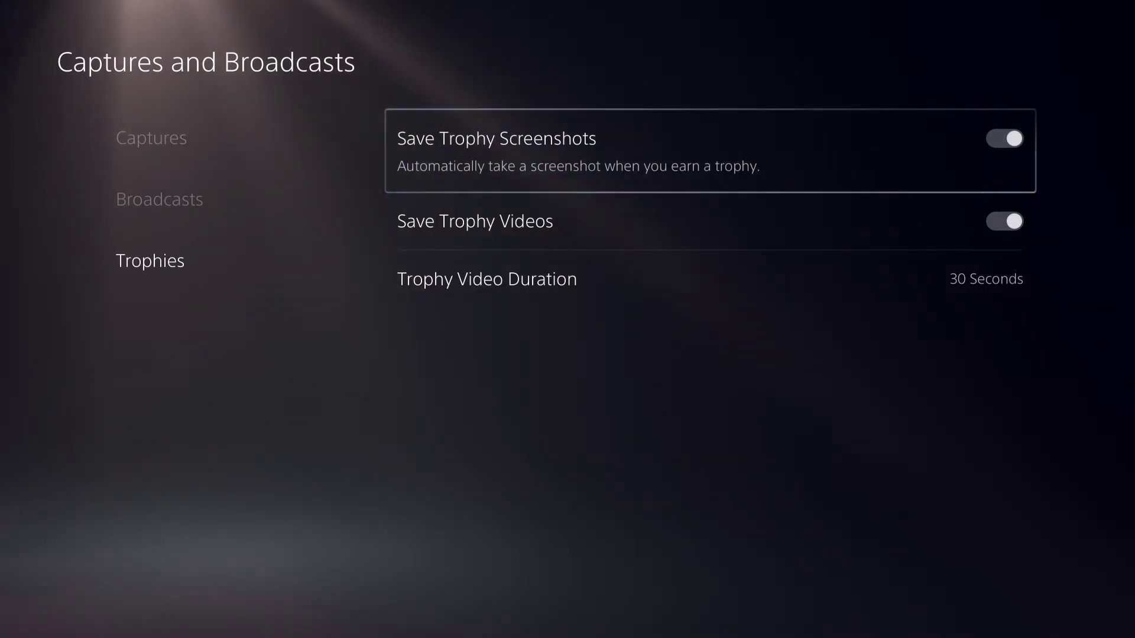
key(Down)
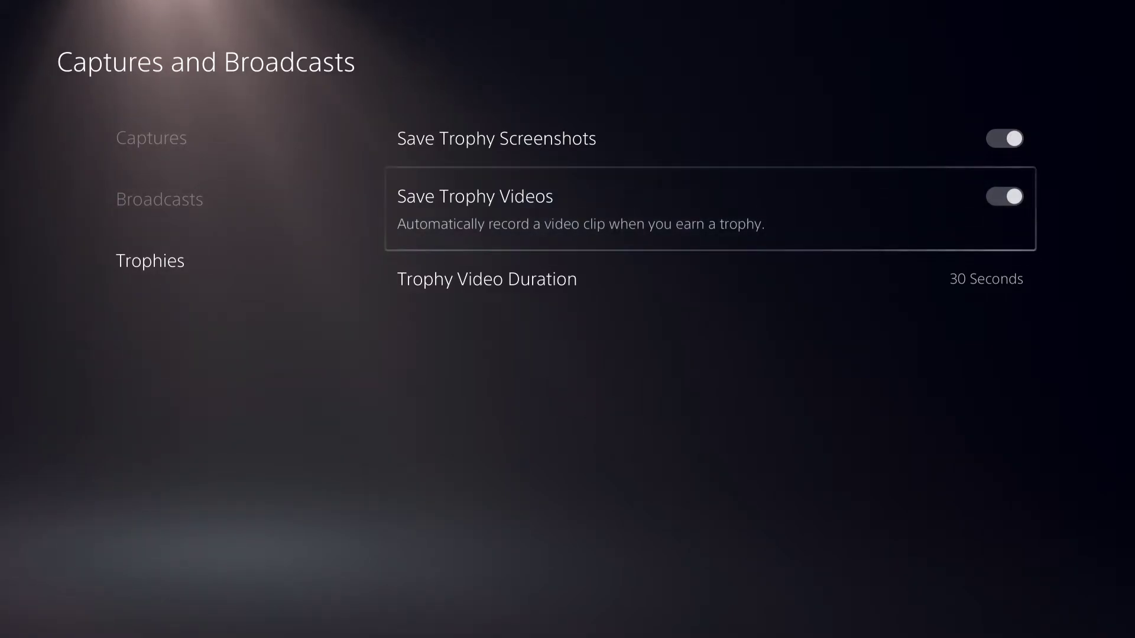
Turn off Save Trophy Videos and Save Trophy Screenshots
key(Return)
key(Up)
key(Return)
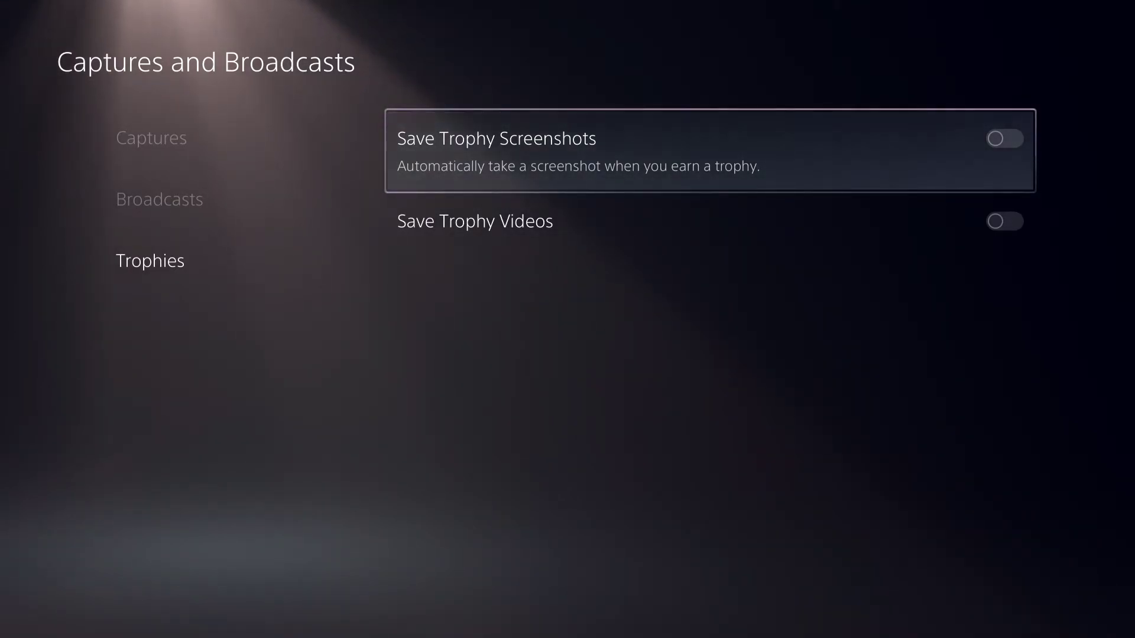
key(Down)
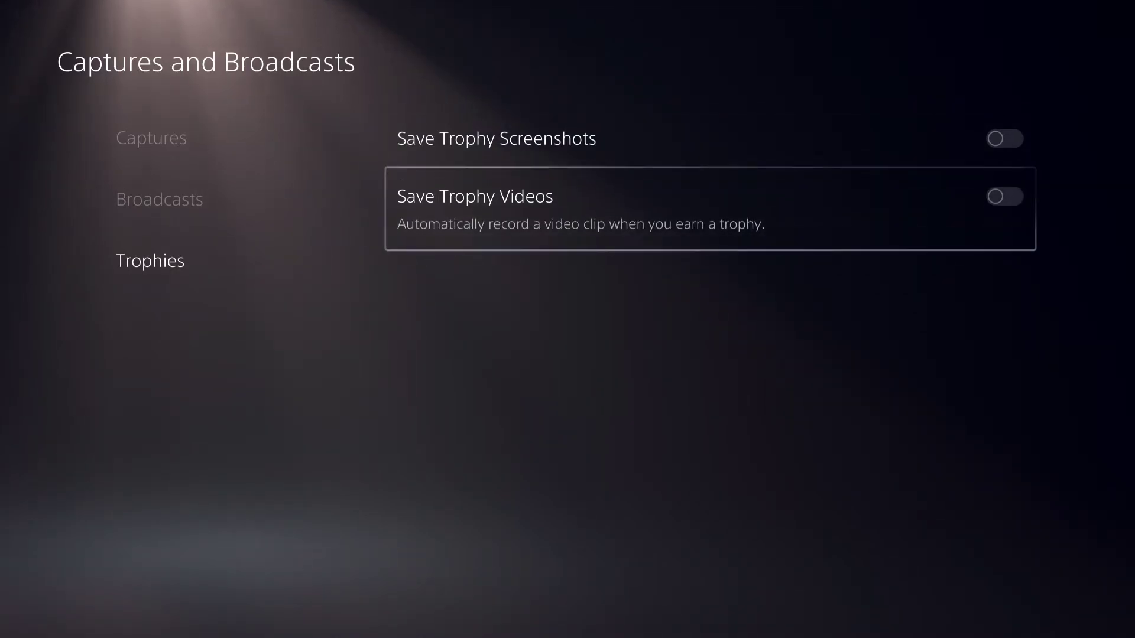
key(Up)
key(Down)
key(Up)
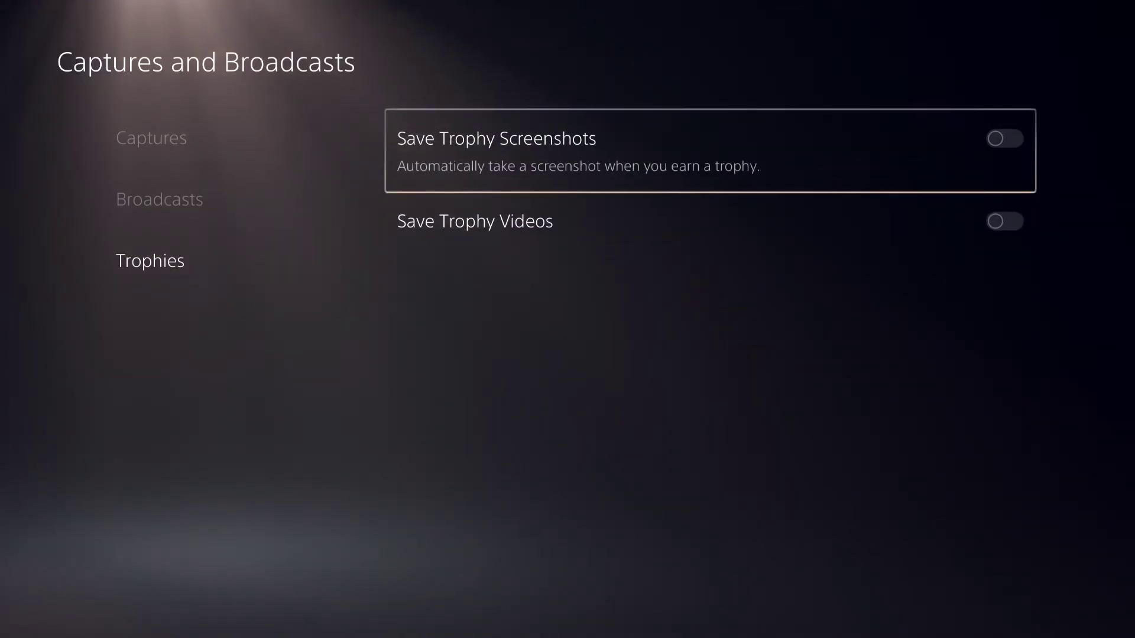
key(Down)
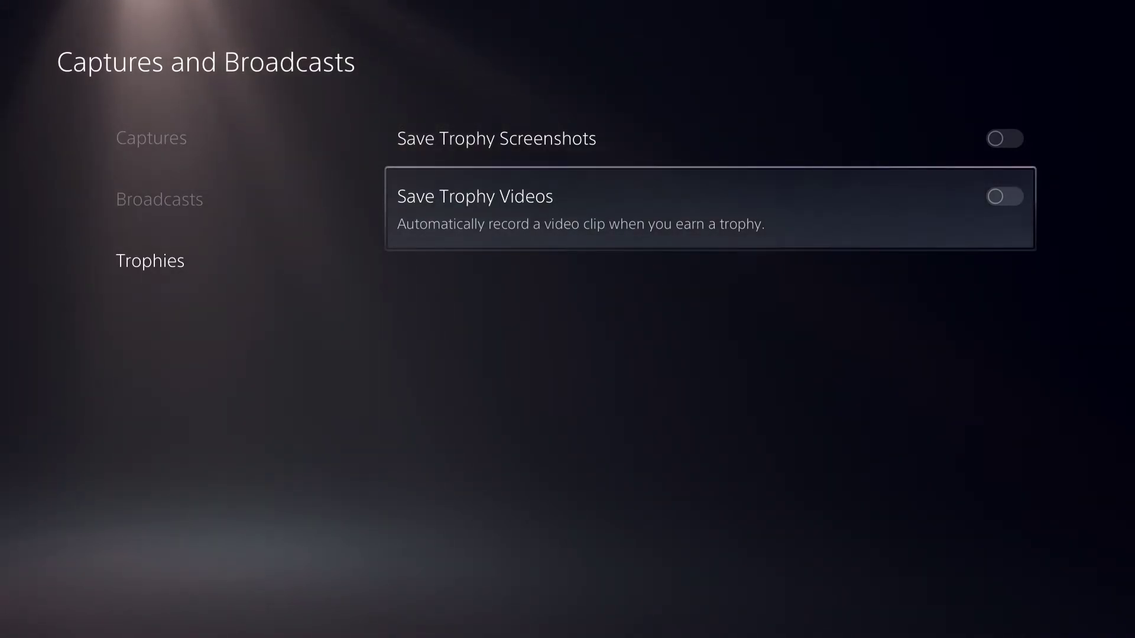
key(Left)
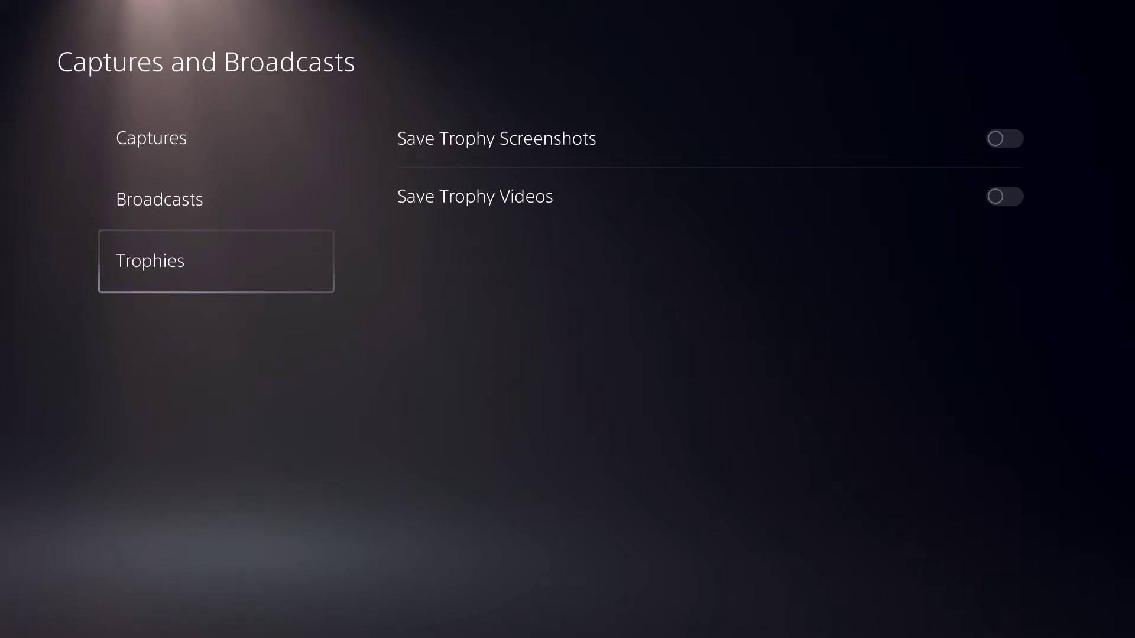
Leave the Captures and Broadcasts settings and view the System settings page
key(Escape)
key(Up)
key(Up)
key(Up)
key(Up)
key(Up)
key(Up)
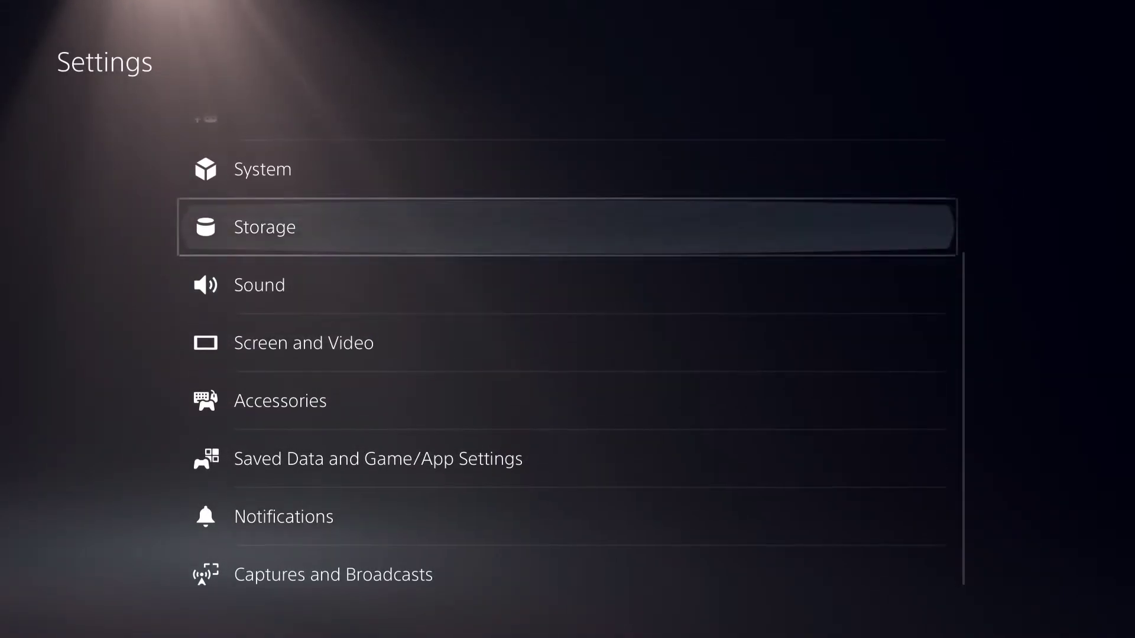
key(Up)
key(Up)
key(Down)
key(Return)
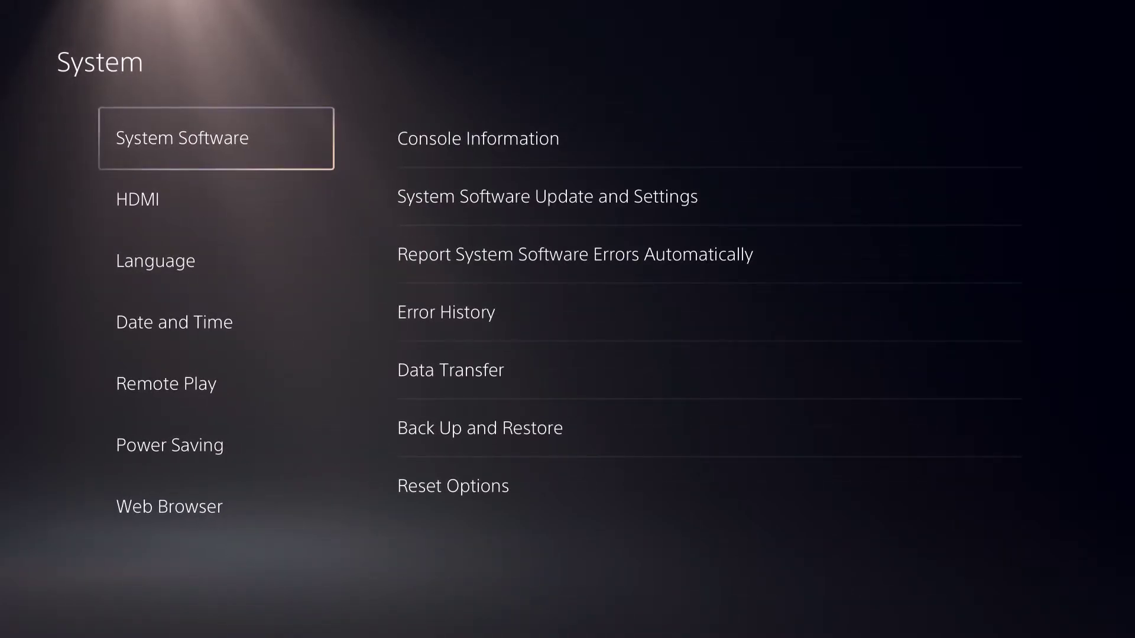
key(Escape)
Look through the main Settings categories from User's Guide, Health & Safety, and Other Information down to System
key(Up)
key(Up)
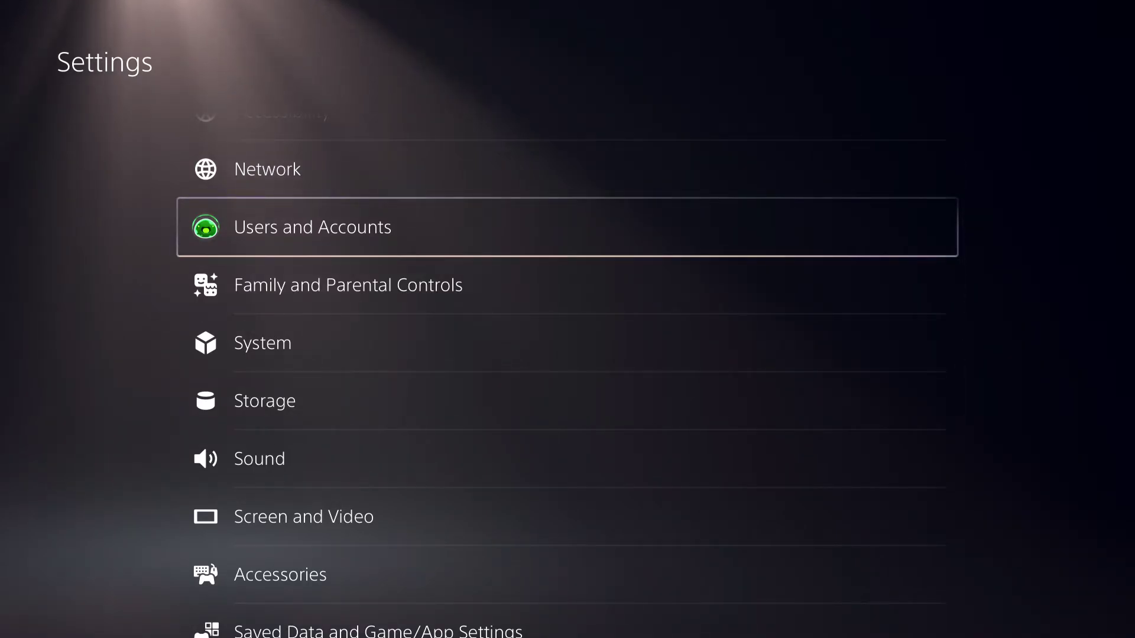
key(Up)
key(Up)
key(Up)
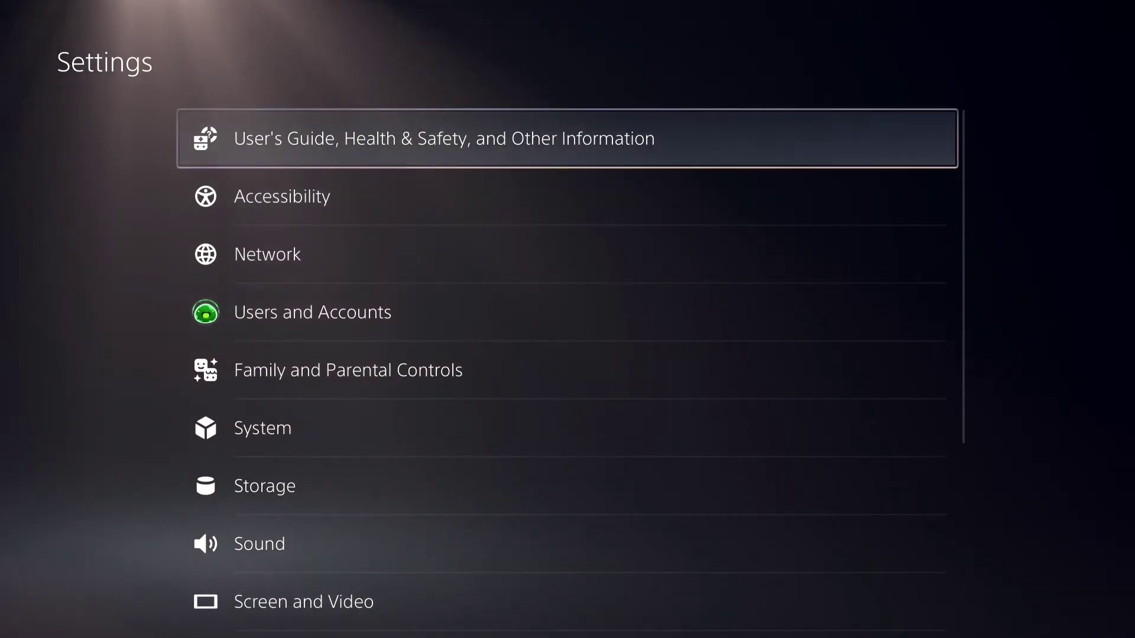
key(Down)
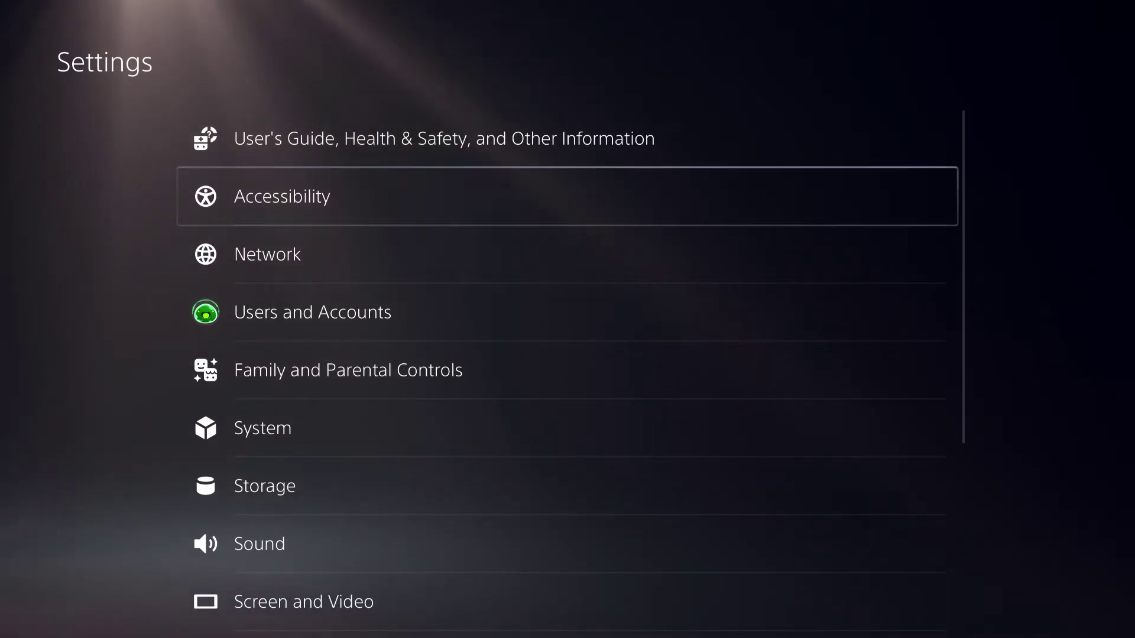
key(Down)
key(Down)
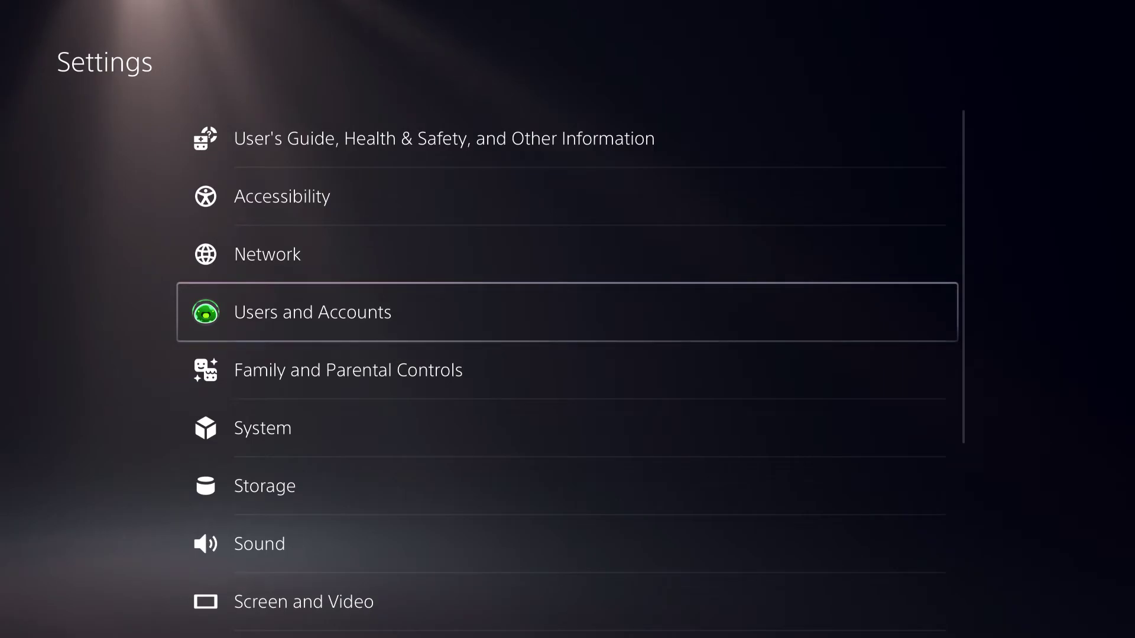
key(Down)
key(Down)
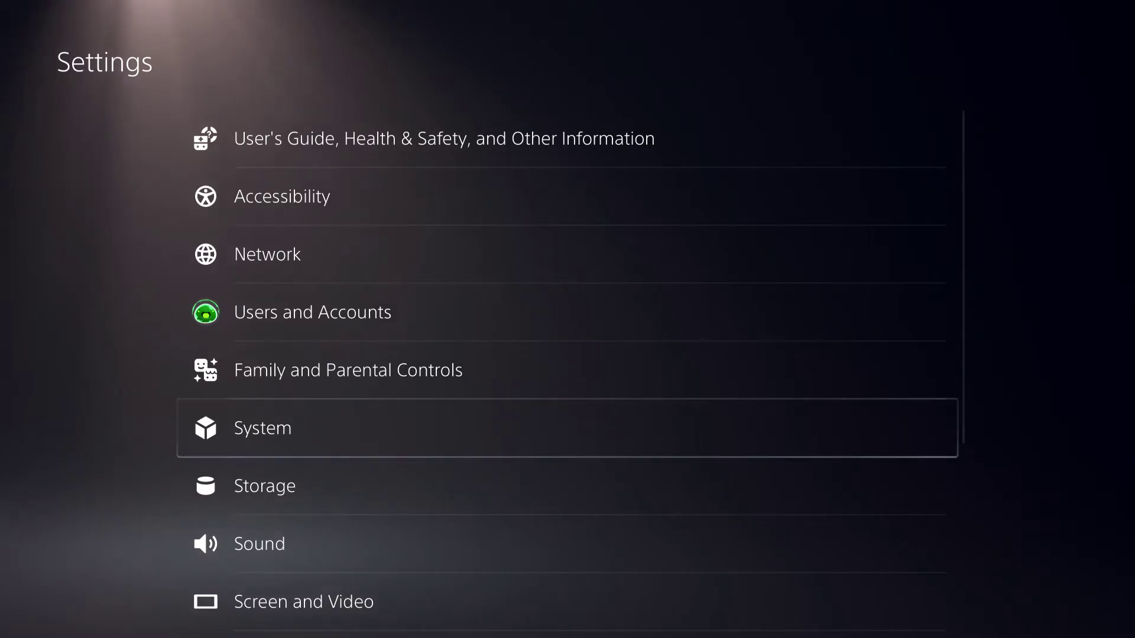
Return to the home screen and open the Media Gallery from the capture controls
key(Escape)
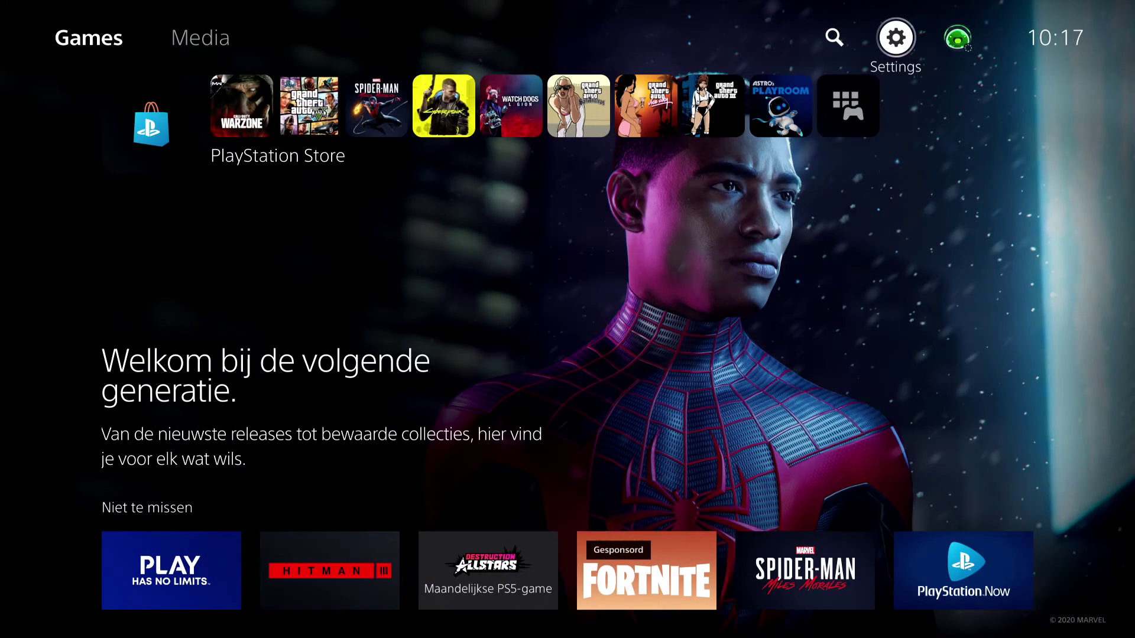
key(Down)
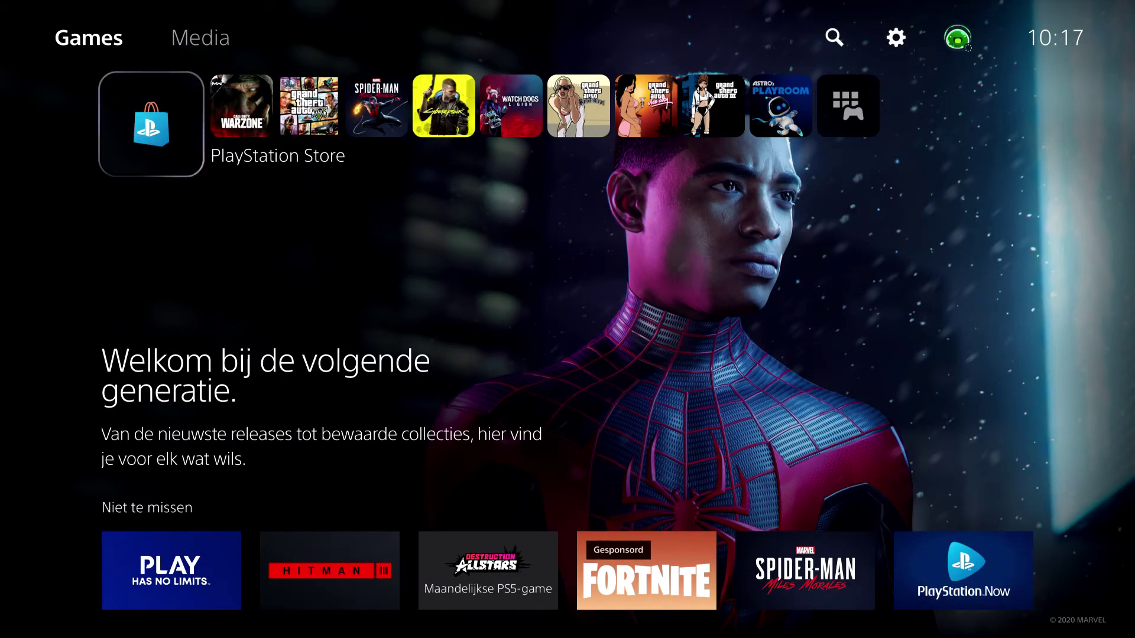
key(Right)
key(Print)
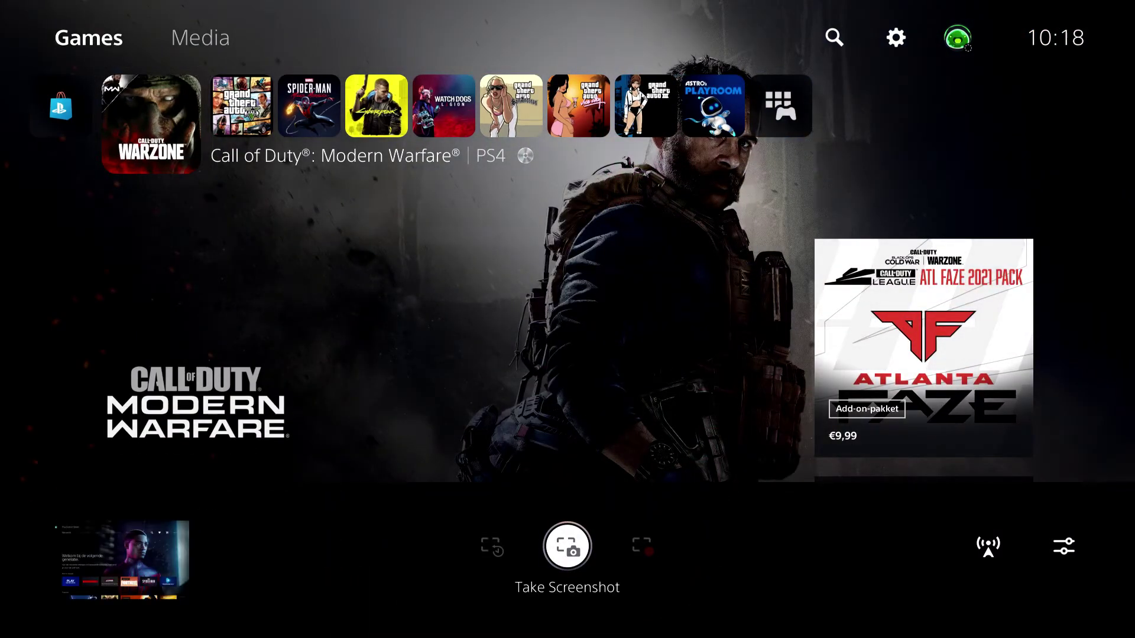
key(Left)
key(Left)
key(Return)
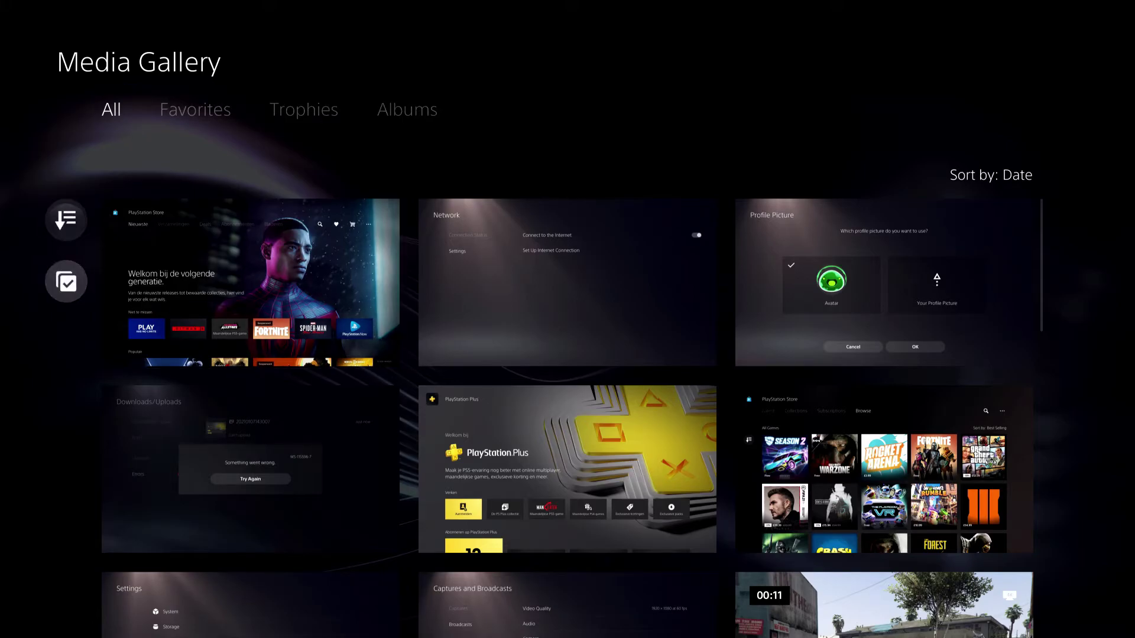
Open the PlayStation Store screenshot in the Media Gallery for editing and start the Crop tool
key(Up)
key(Right)
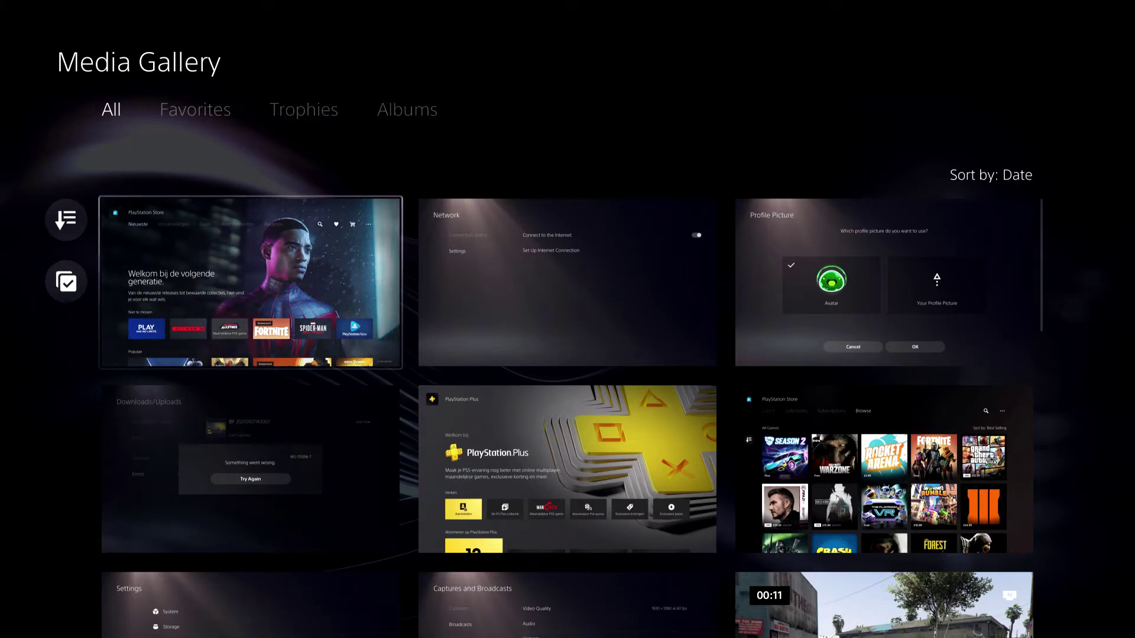
key(Menu)
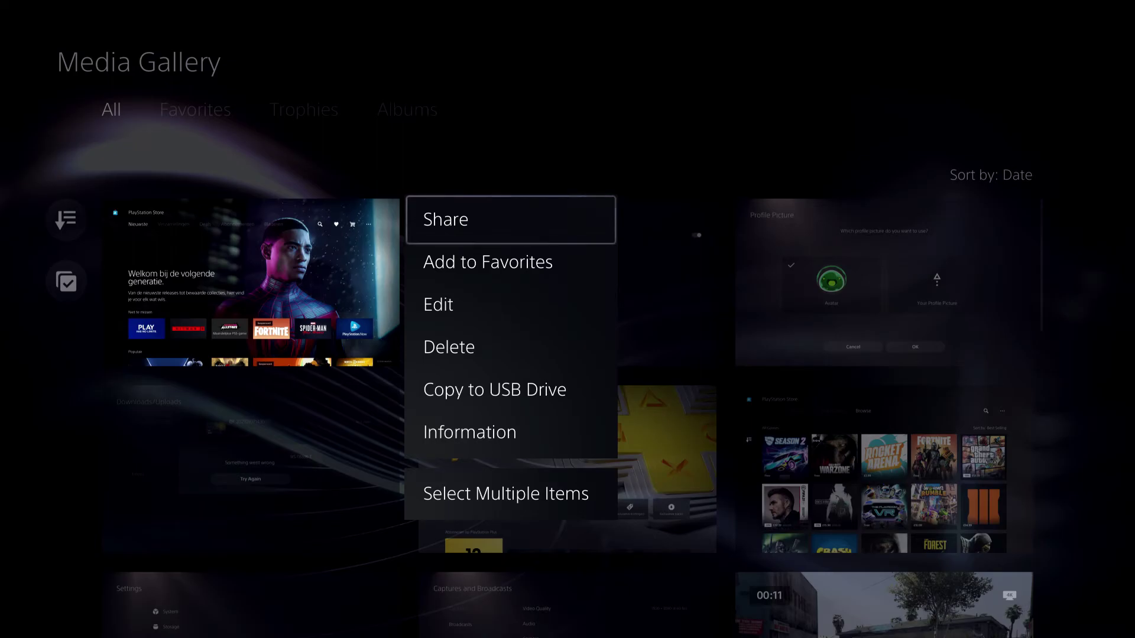
key(Down)
key(Down)
key(Return)
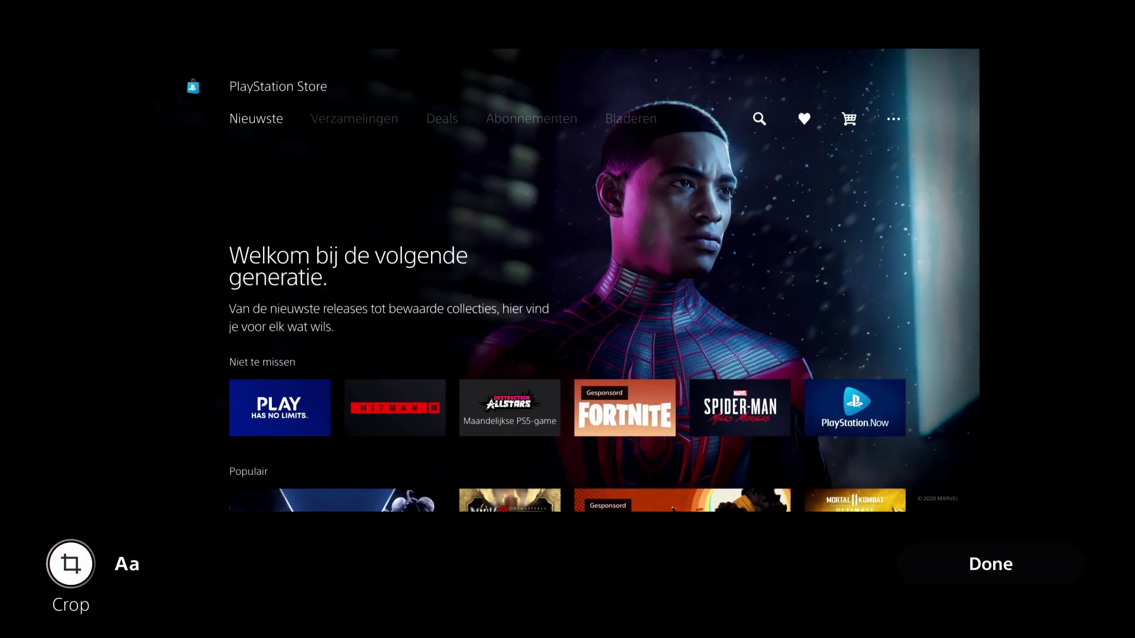
key(Right)
key(Left)
key(Return)
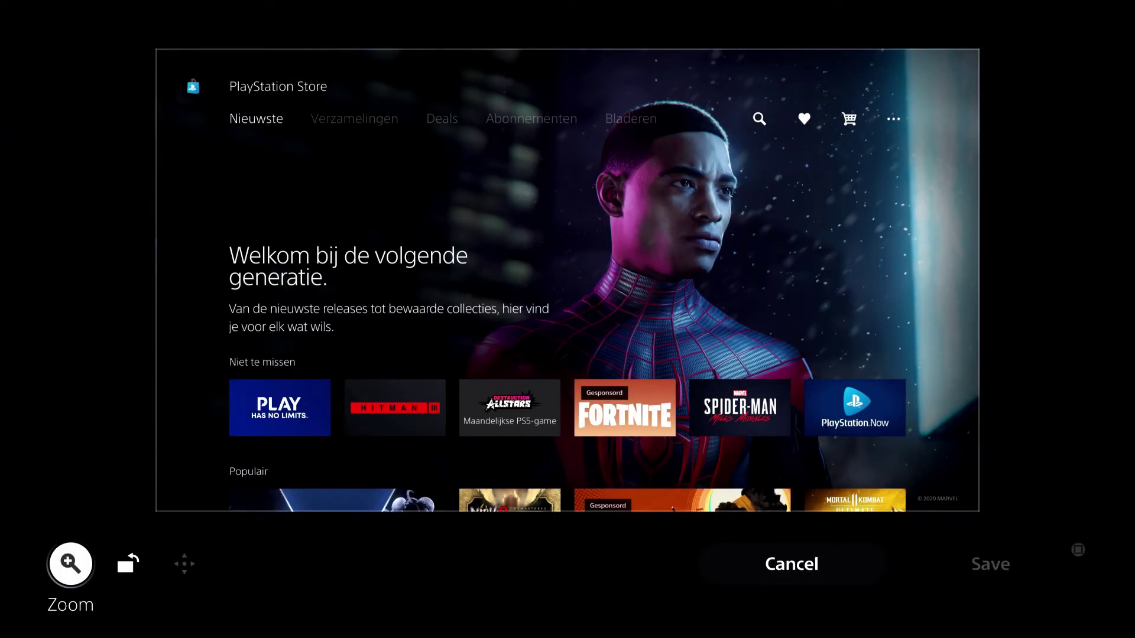
Try zooming the screenshot's crop in on the Spider-Man character, and cancel the crop and leave the editor
key(Return)
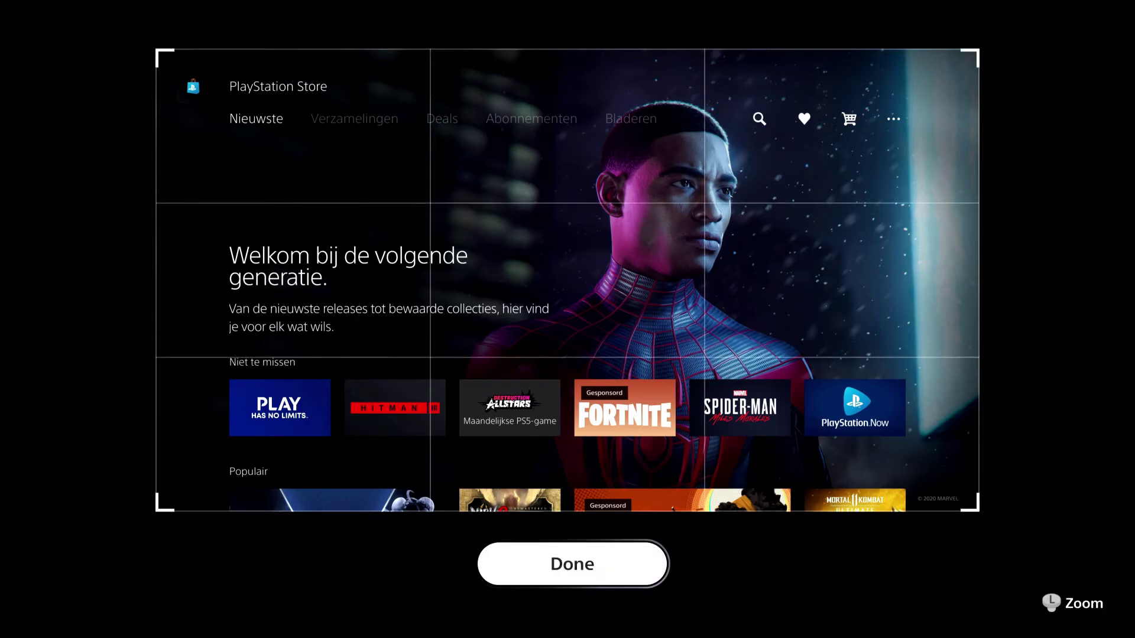
key(Up)
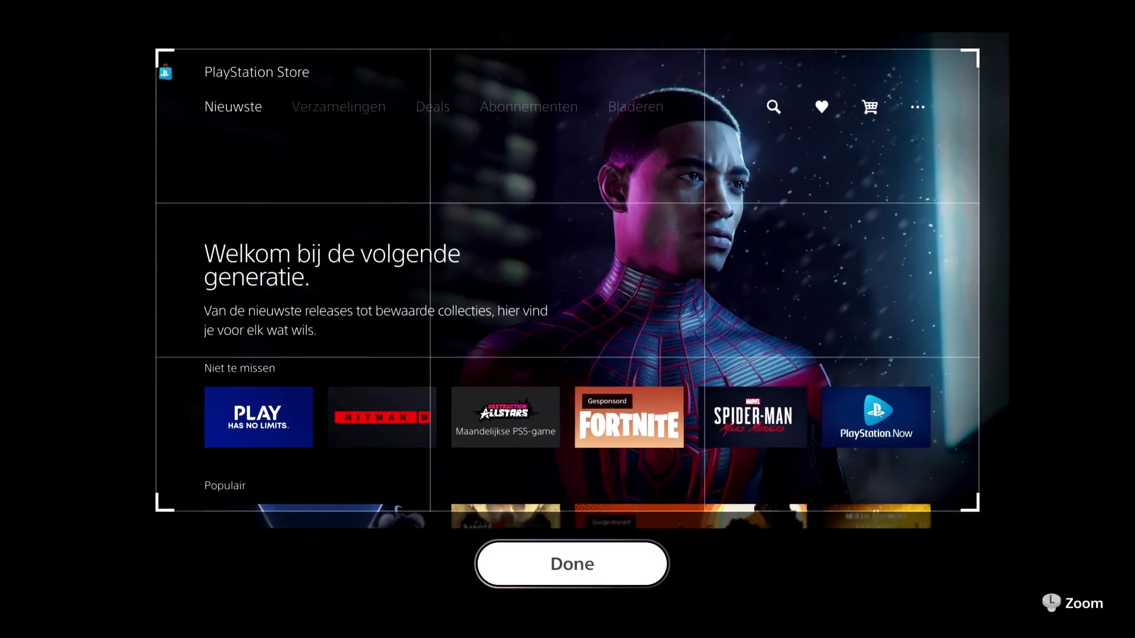
key(Down)
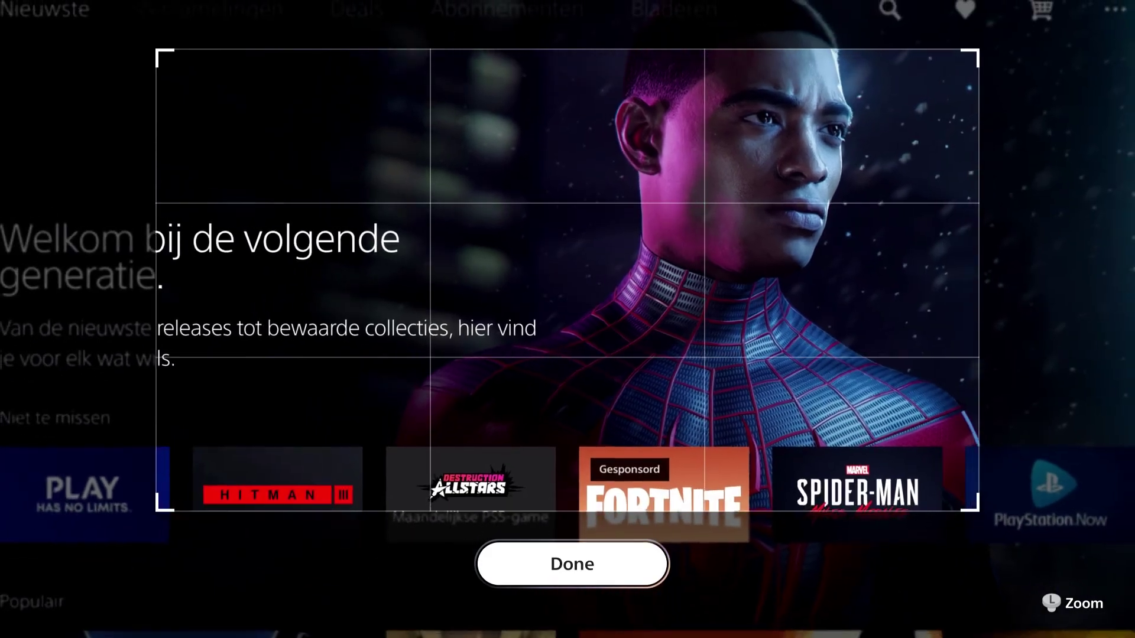
key(Up)
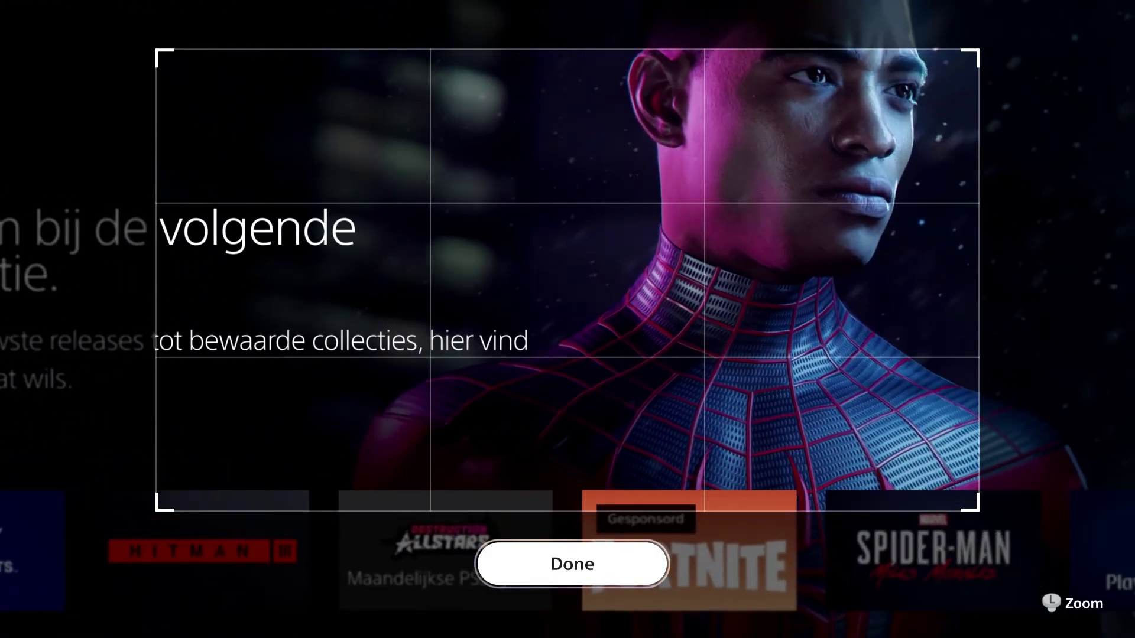
key(Down)
key(Up)
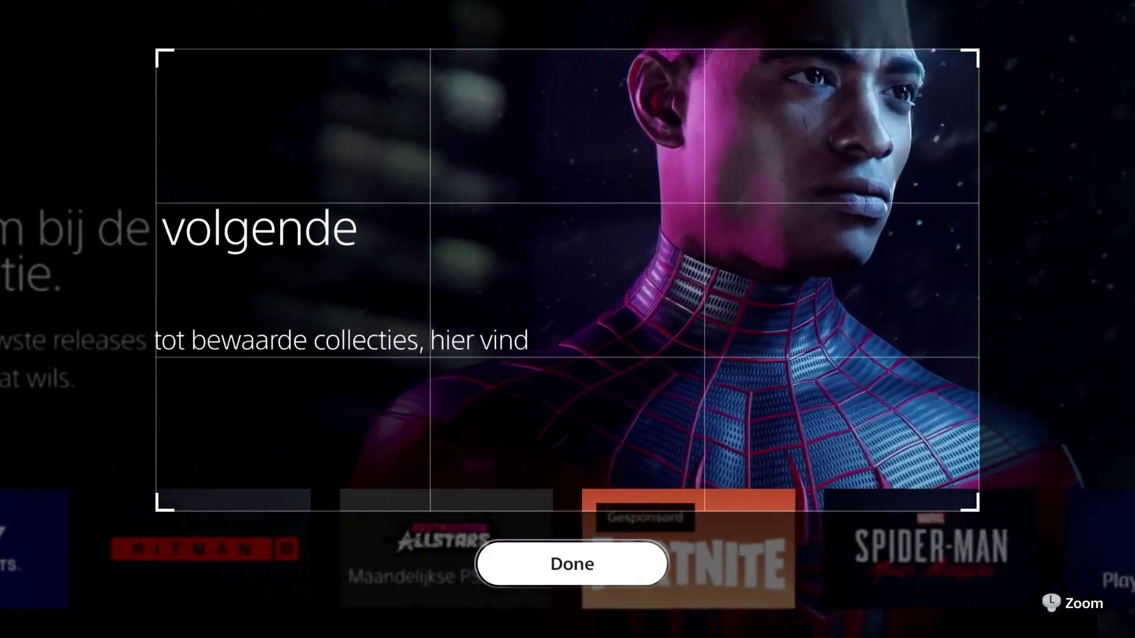
key(Return)
key(Right)
key(Right)
key(Right)
key(Right)
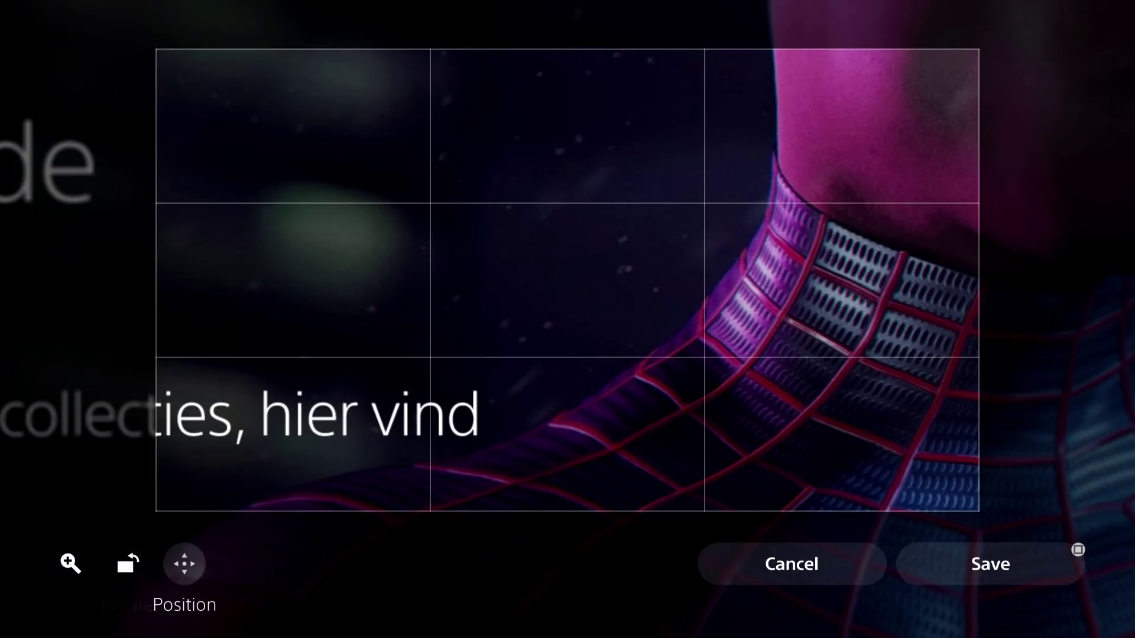
key(Left)
key(Return)
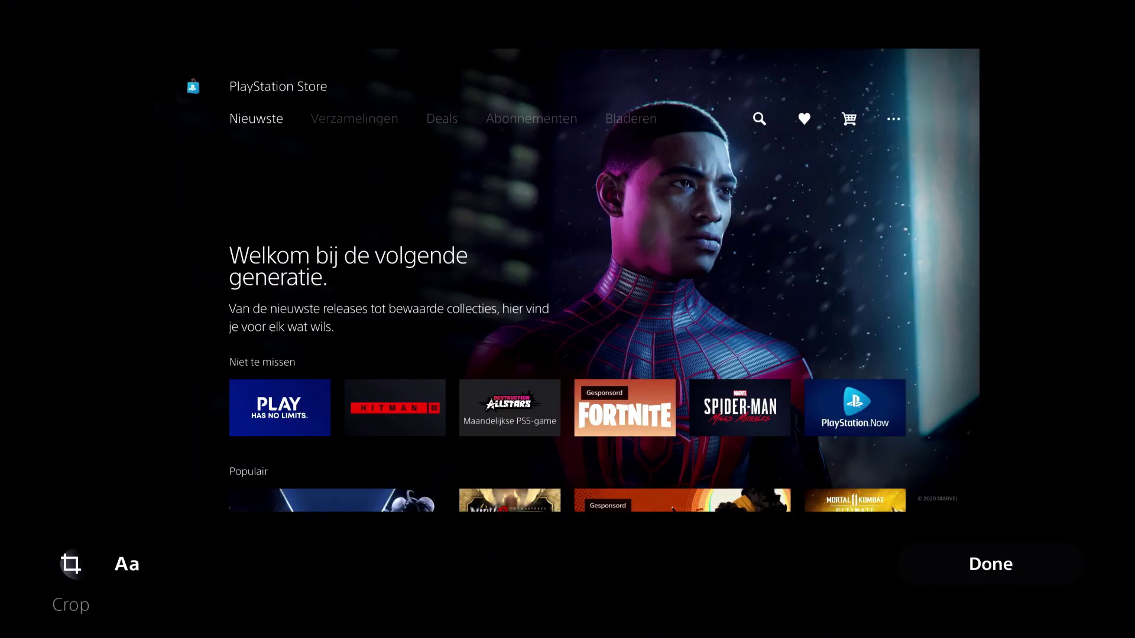
key(Escape)
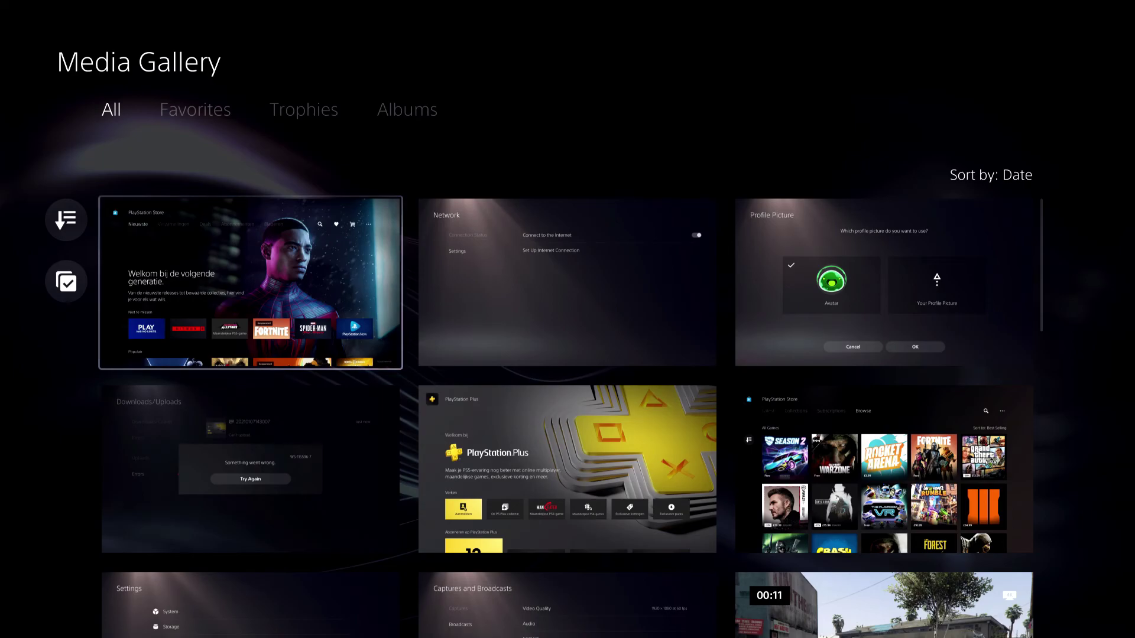
View the PlayStation Store screenshot full screen and leave the Media Gallery
key(Return)
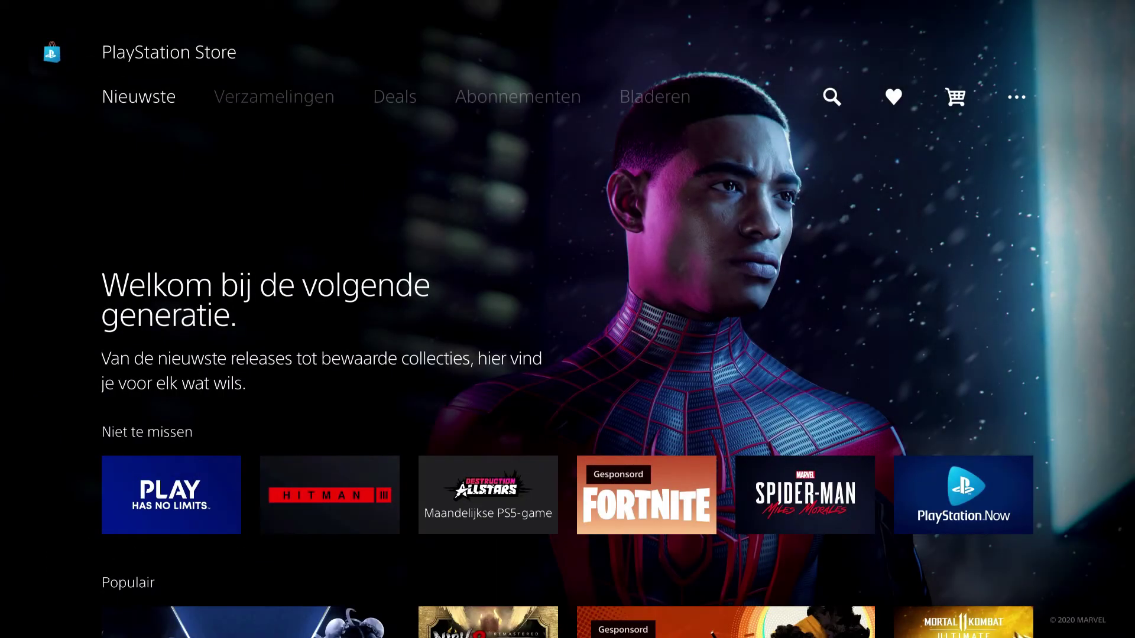
key(Escape)
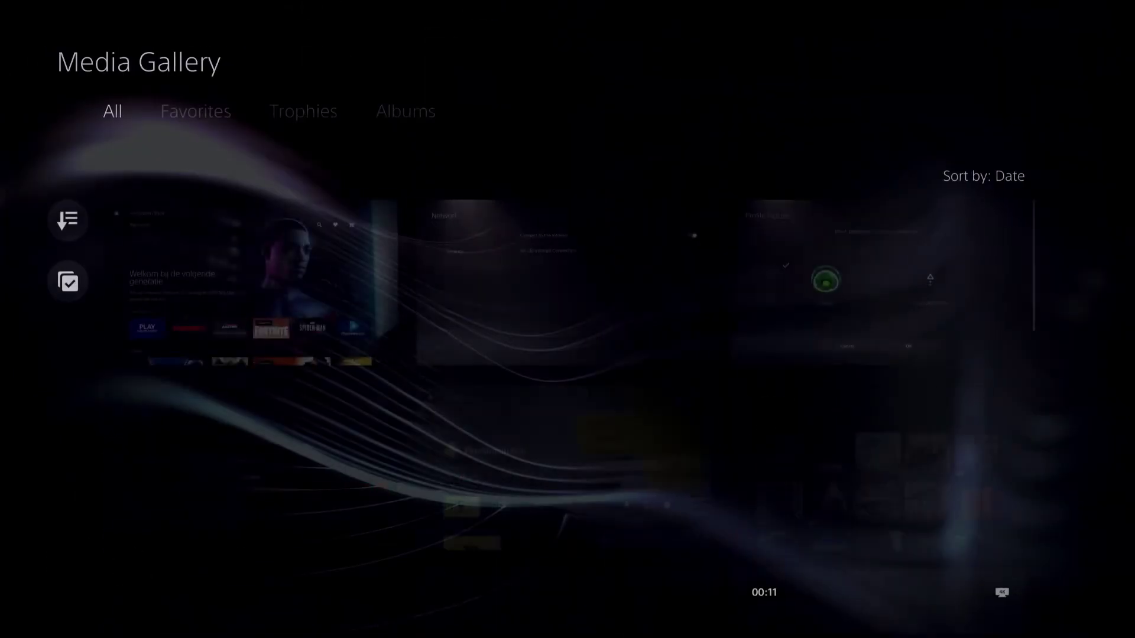
key(Escape)
Open the signed-in user's profile page from the home screen
key(Up)
key(Right)
key(Right)
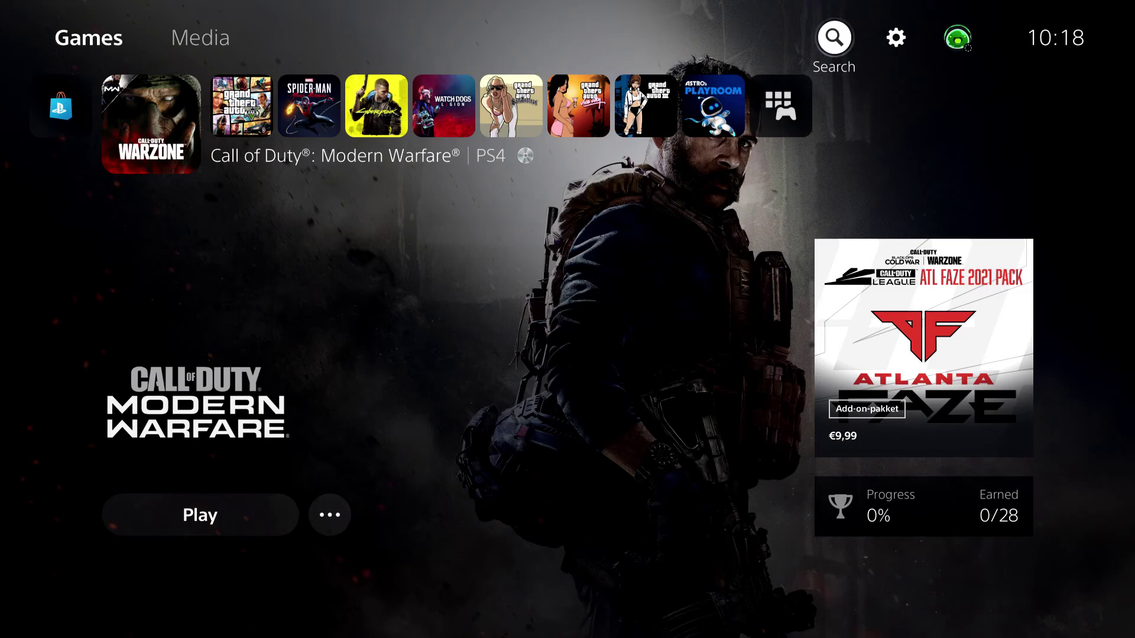
key(Right)
key(Right)
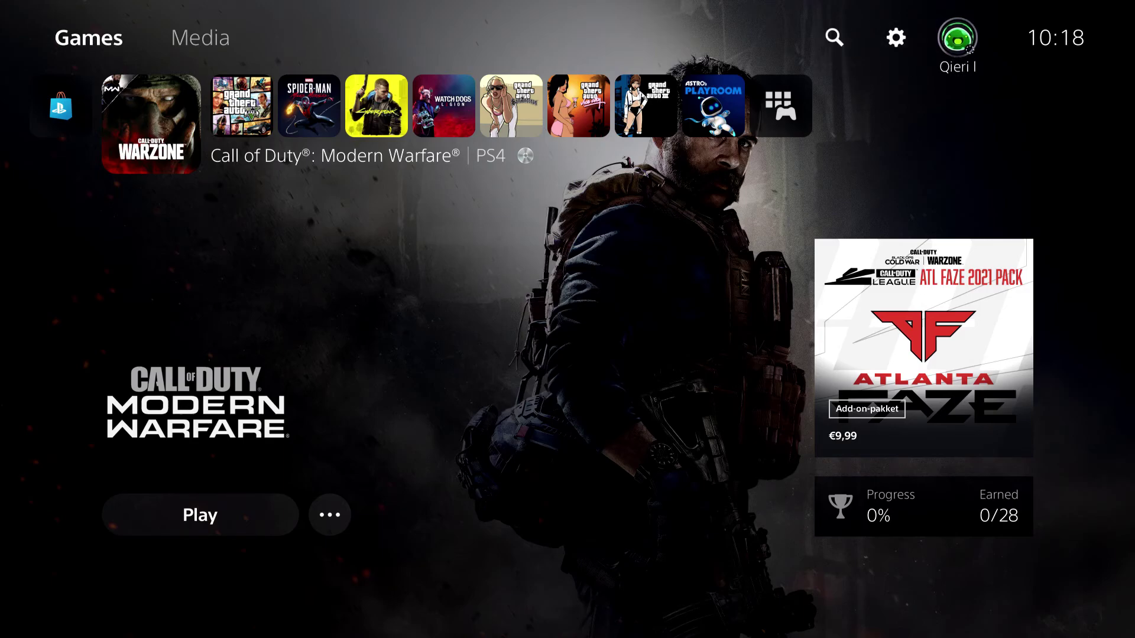
key(Return)
key(Down)
key(Return)
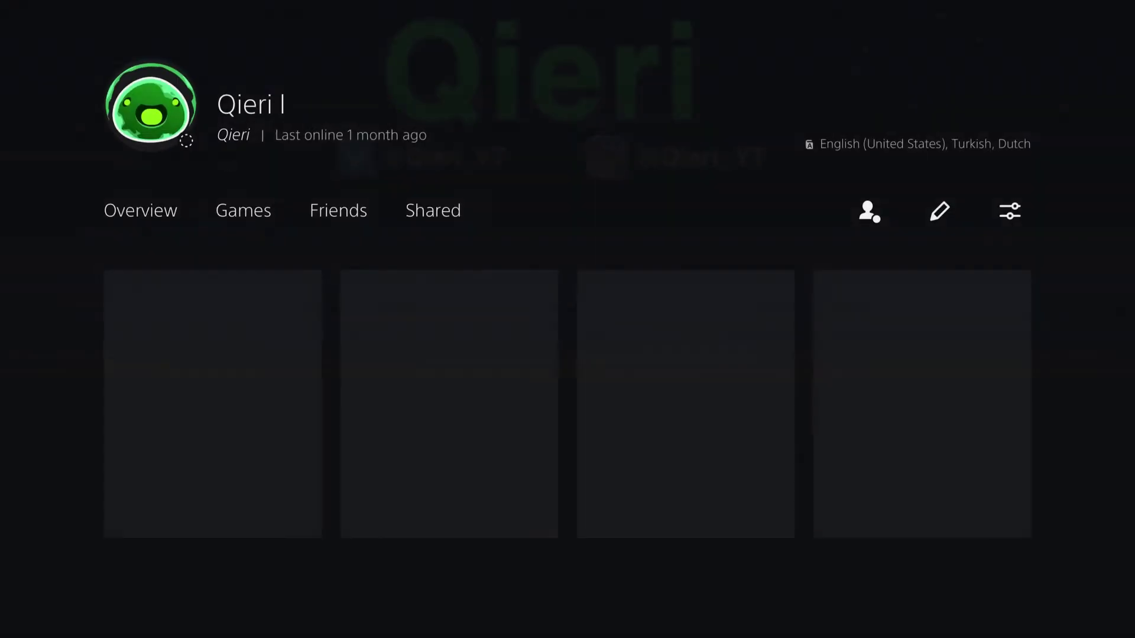